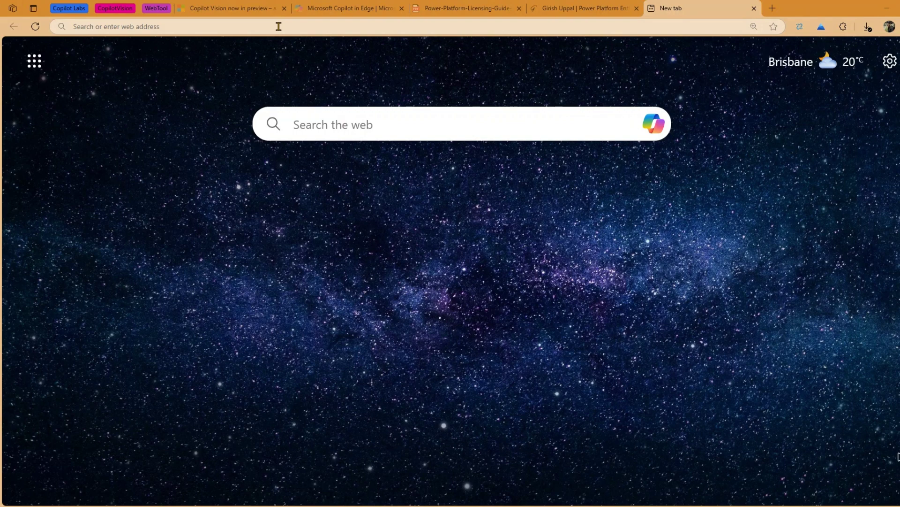
Open bing.com and search for "number converter"
left_click(278, 26)
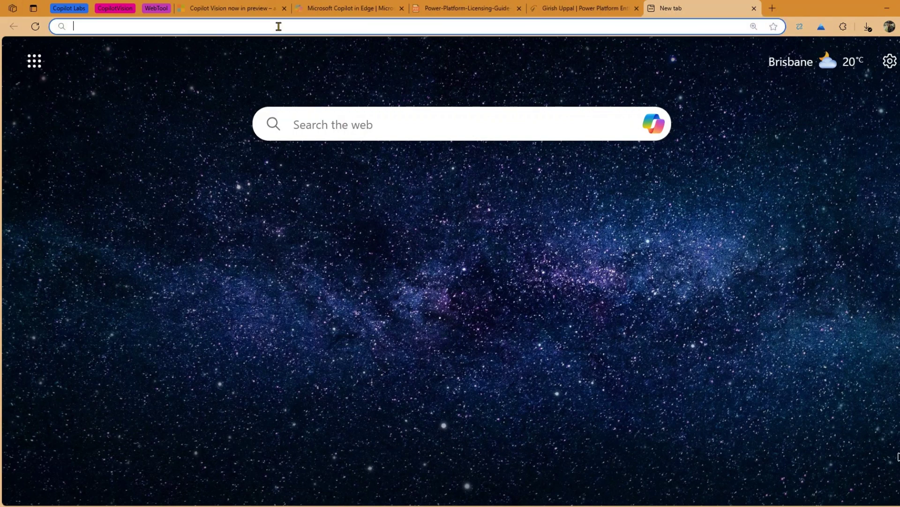
type("bing.com")
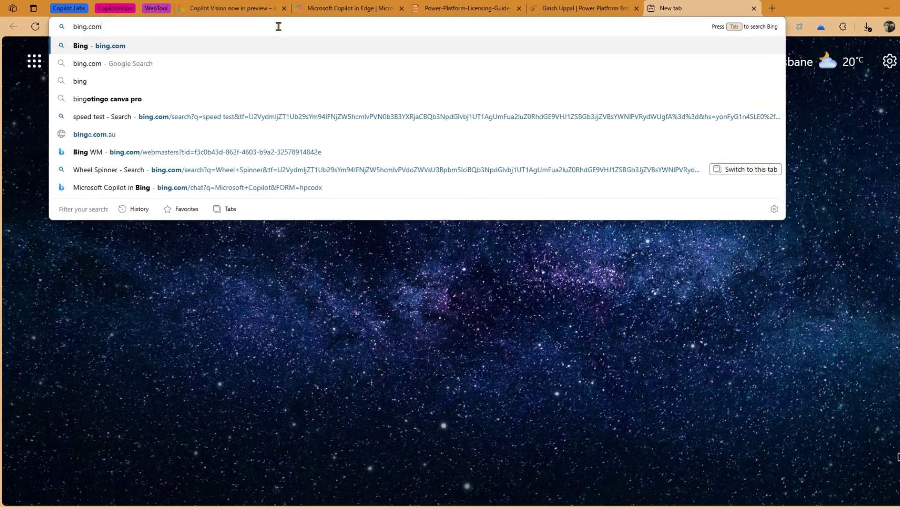
key("Return")
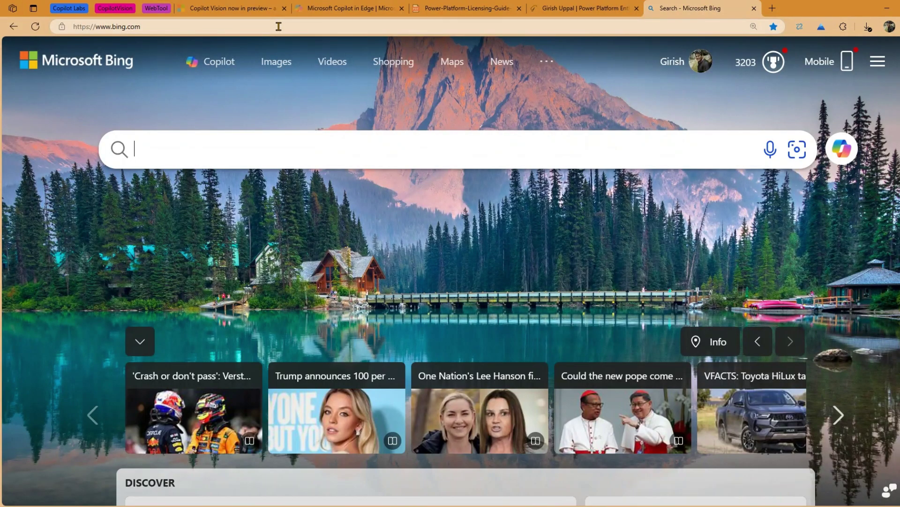
type("number co")
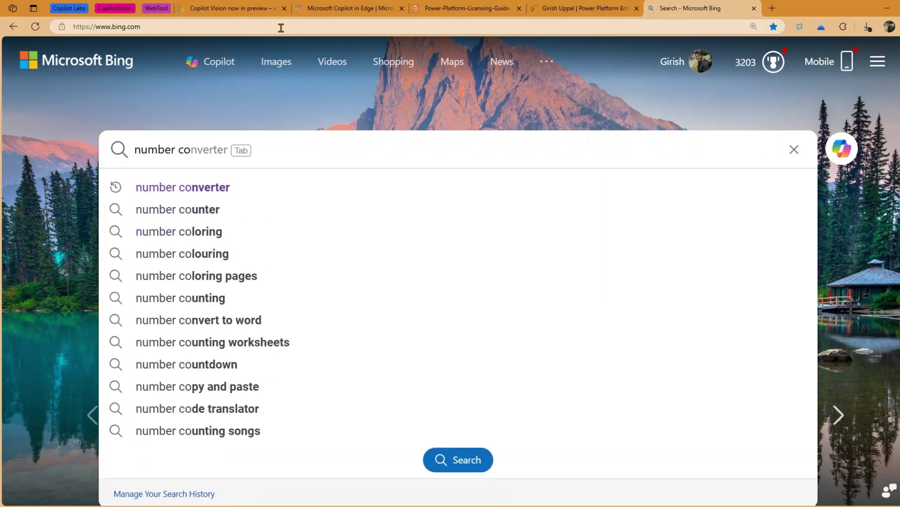
key("Tab")
key("Return")
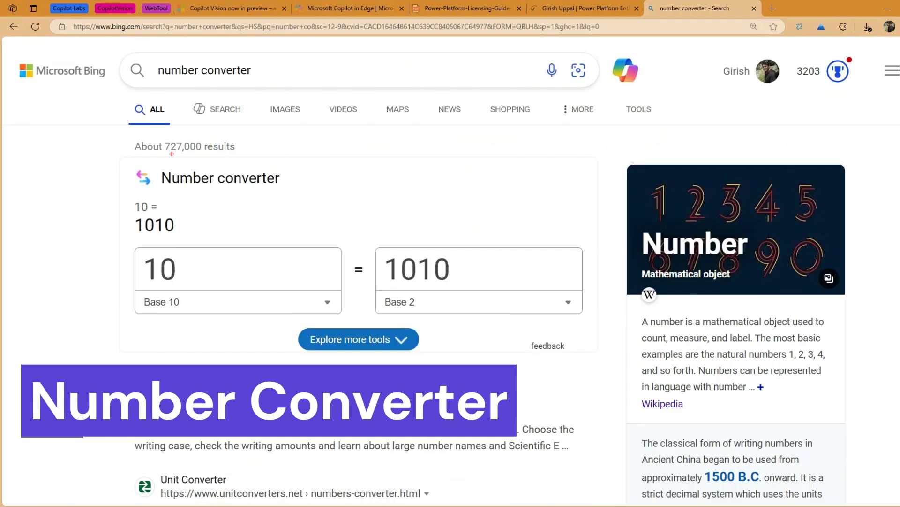
mouse_move(86, 140)
left_mouse_down()
mouse_move(452, 362)
mouse_move(646, 378)
left_mouse_up()
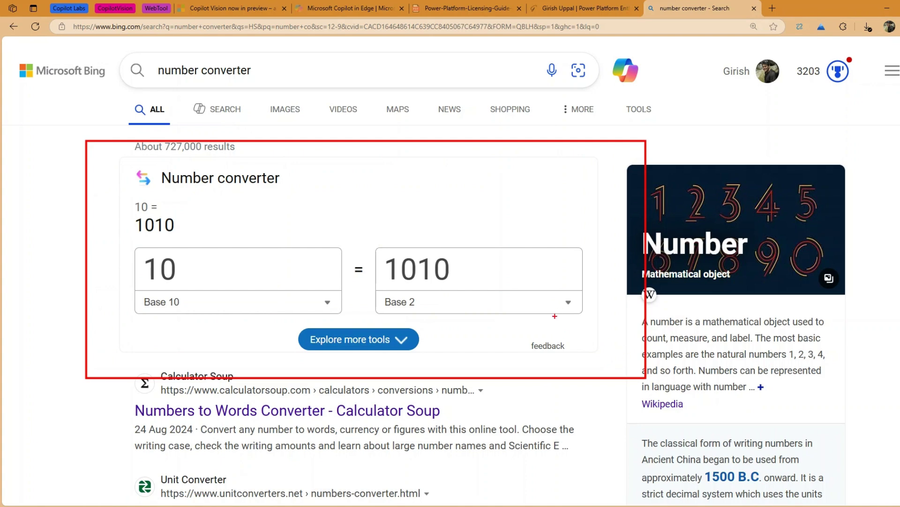
key("Escape")
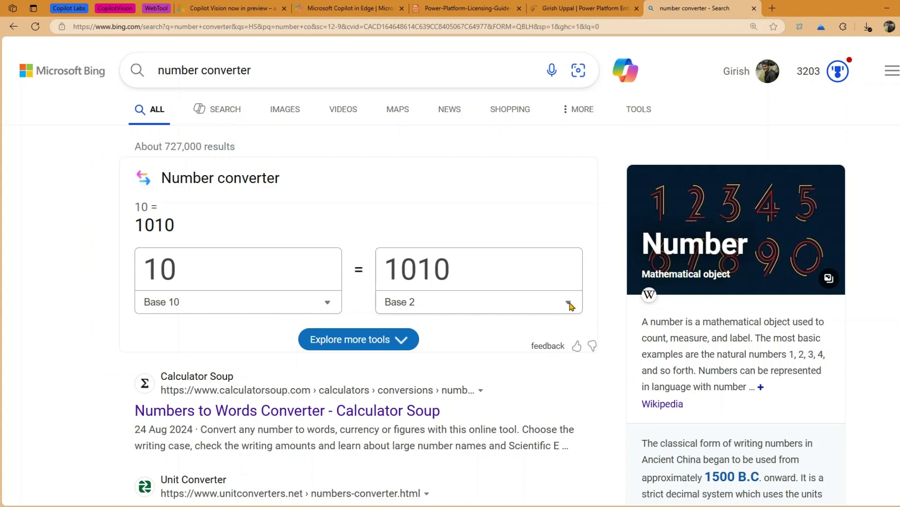
Try Base 9 and Base 16 as the output base for the Base 10 value in the number converter
left_click(569, 306)
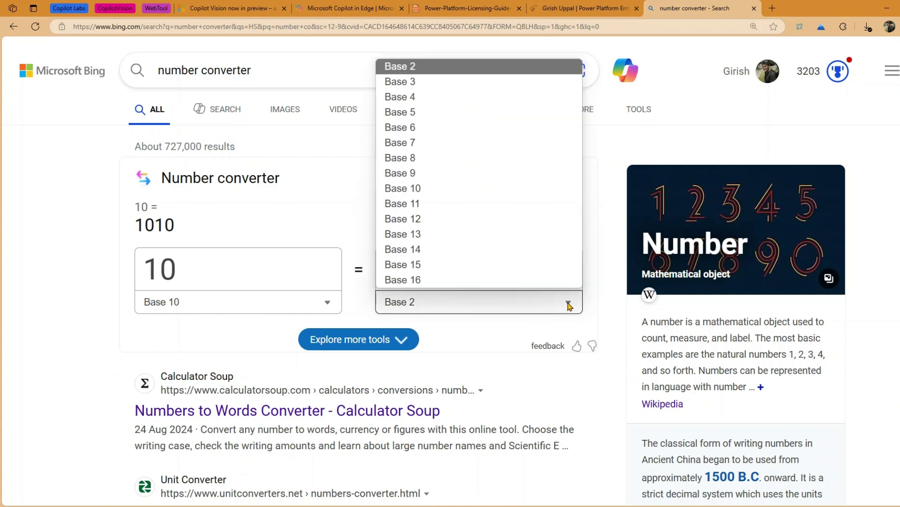
left_click(431, 172)
left_click(571, 307)
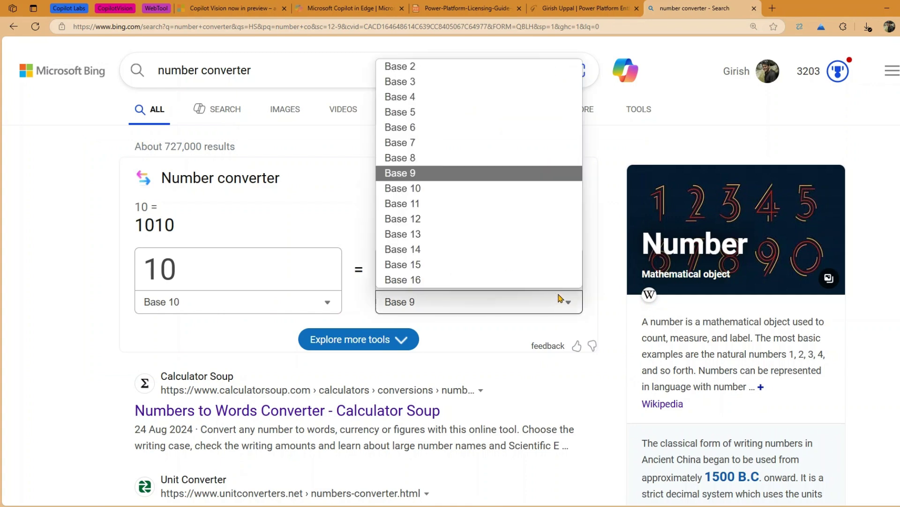
left_click(430, 279)
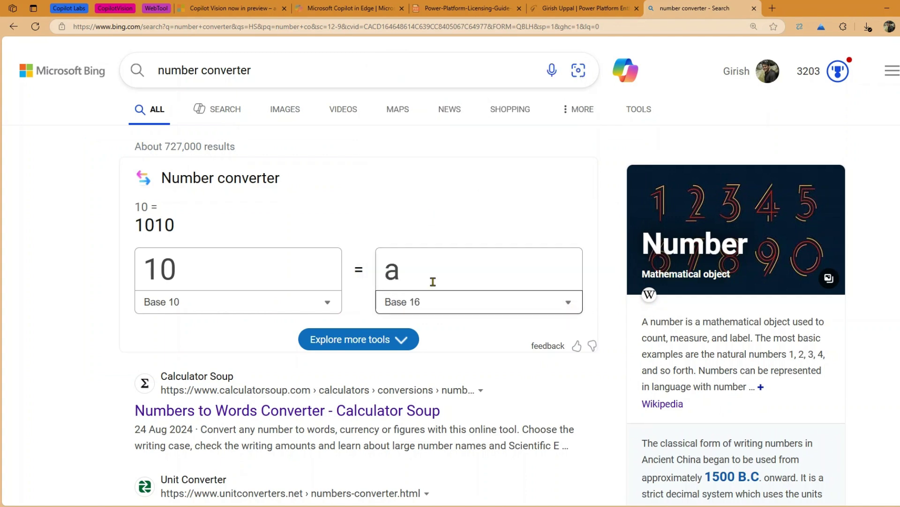
Set the number converter to convert from Base 2 to Base 10
left_click(328, 305)
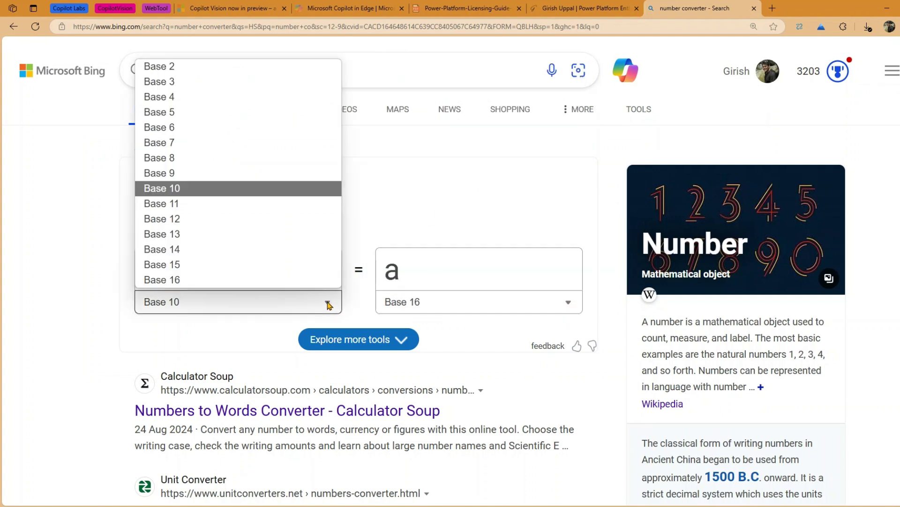
left_click(174, 72)
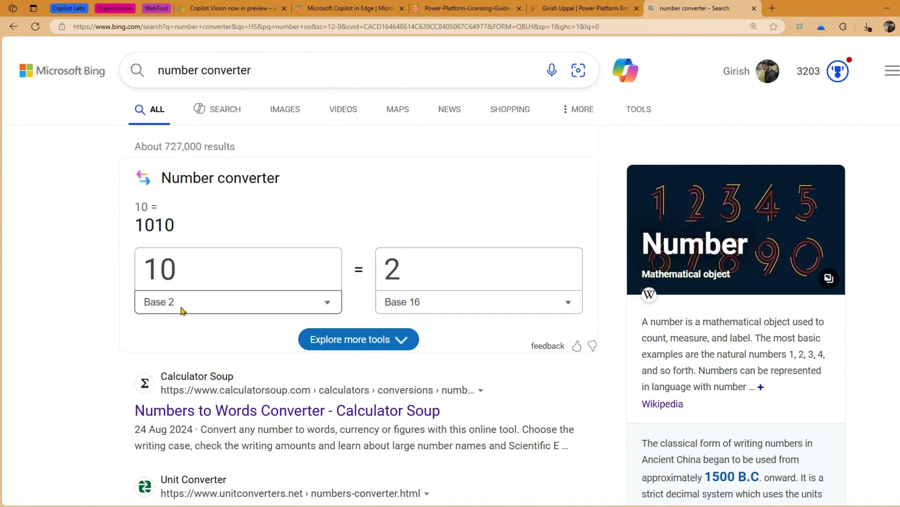
left_click(516, 309)
left_click(458, 190)
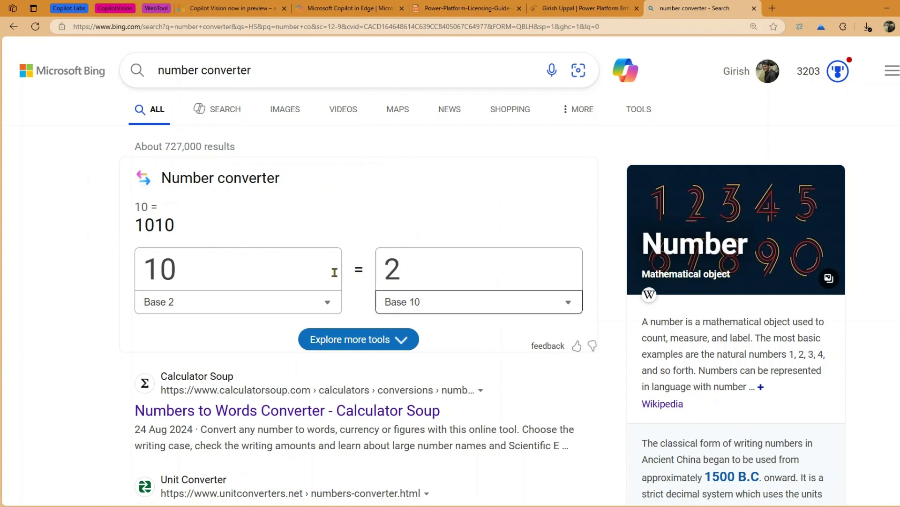
Replace the number converter query with "typing test" and run the search
left_click(269, 72)
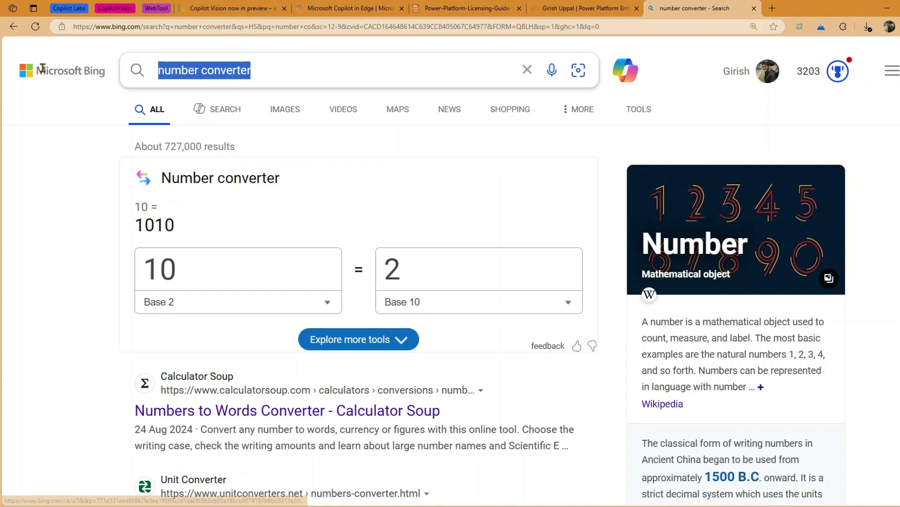
type("typing ")
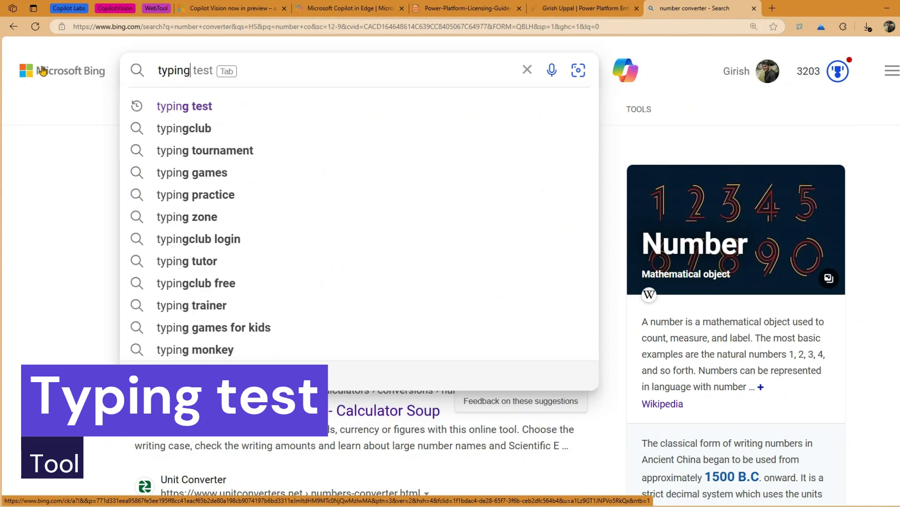
type("test")
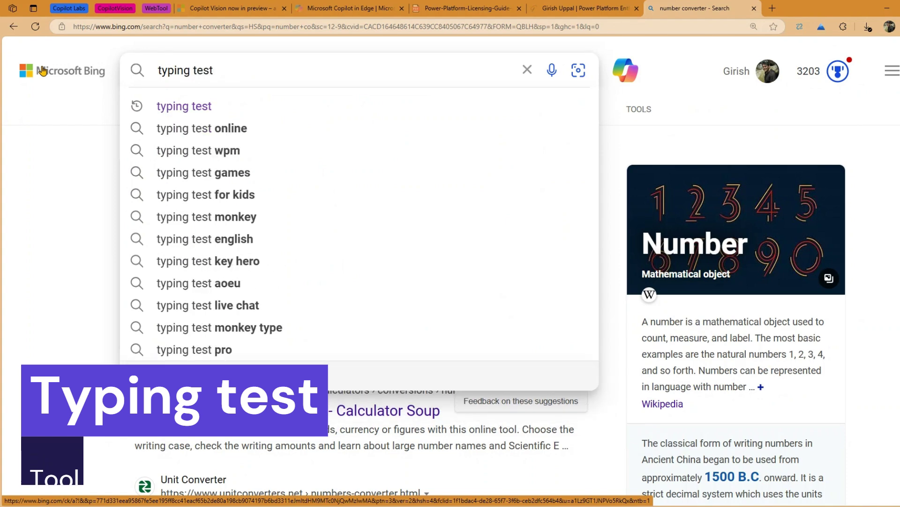
key("Return")
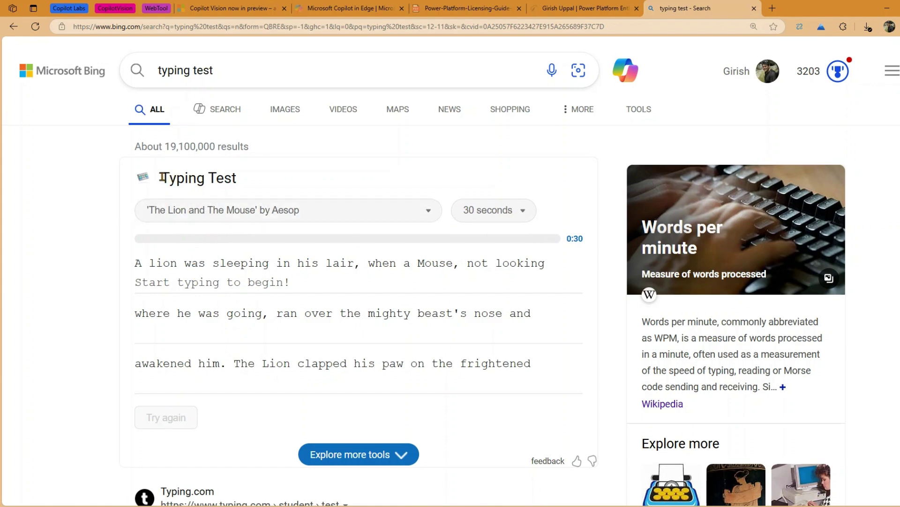
Choose 'The War of the Worlds' by H.G. Wells as the typing test passage
left_click_drag(163, 178, 267, 179)
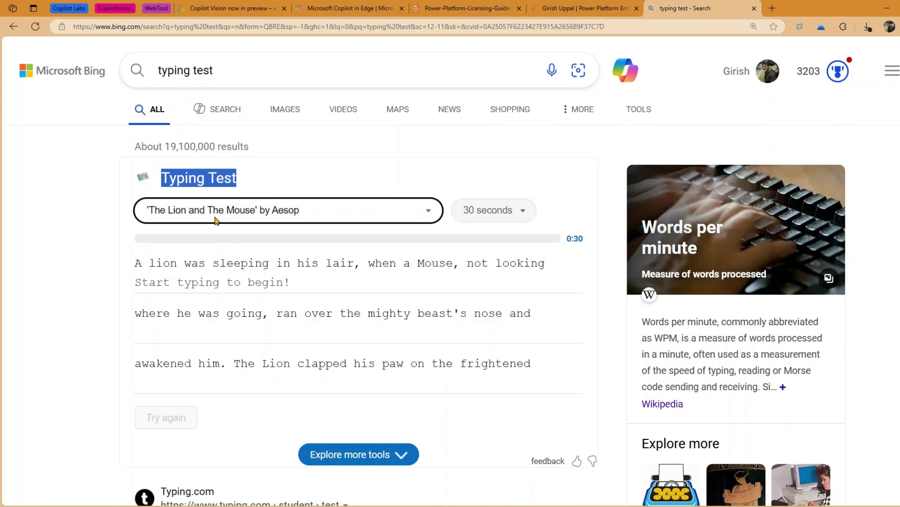
left_click(417, 210)
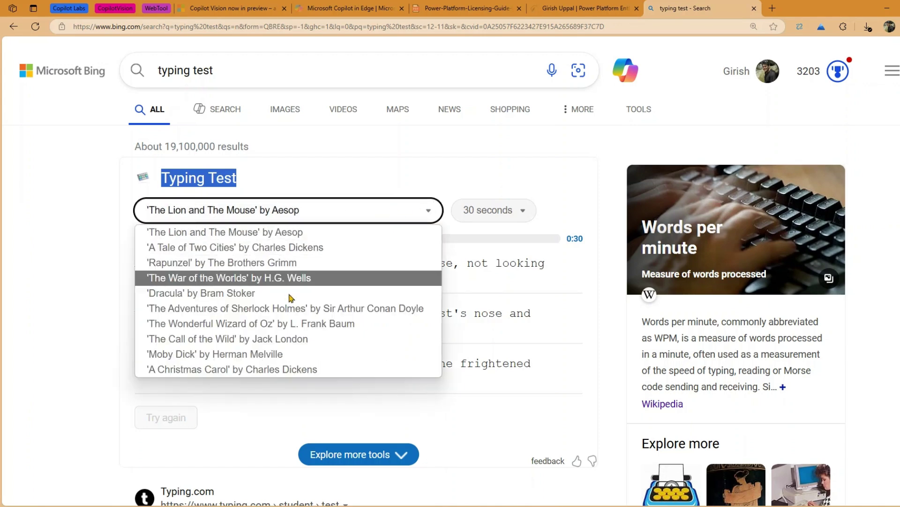
left_click(272, 278)
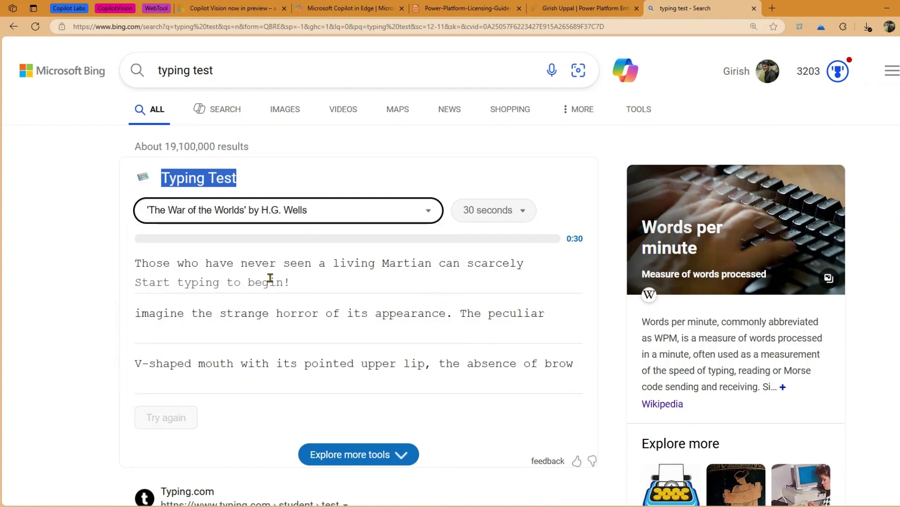
Set the typing test duration to 15 seconds
left_click(524, 210)
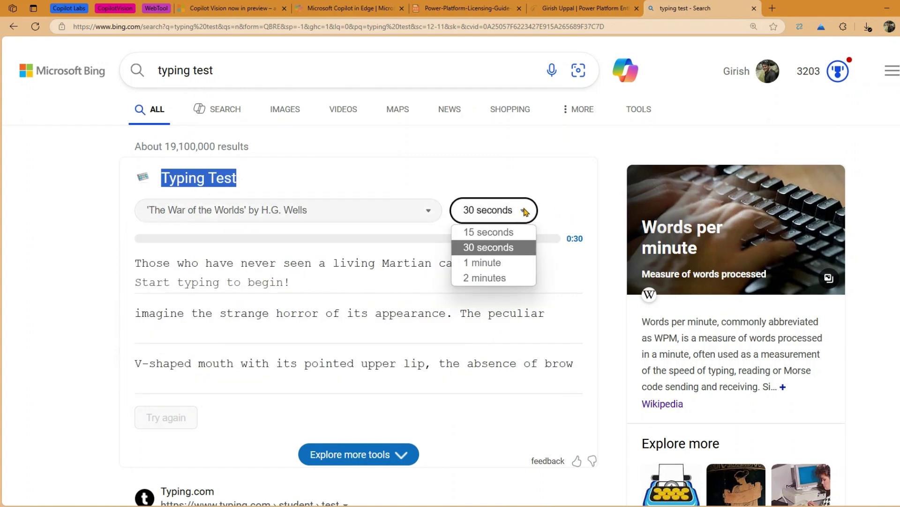
left_click(496, 263)
left_click(501, 220)
left_click(486, 247)
left_click(490, 220)
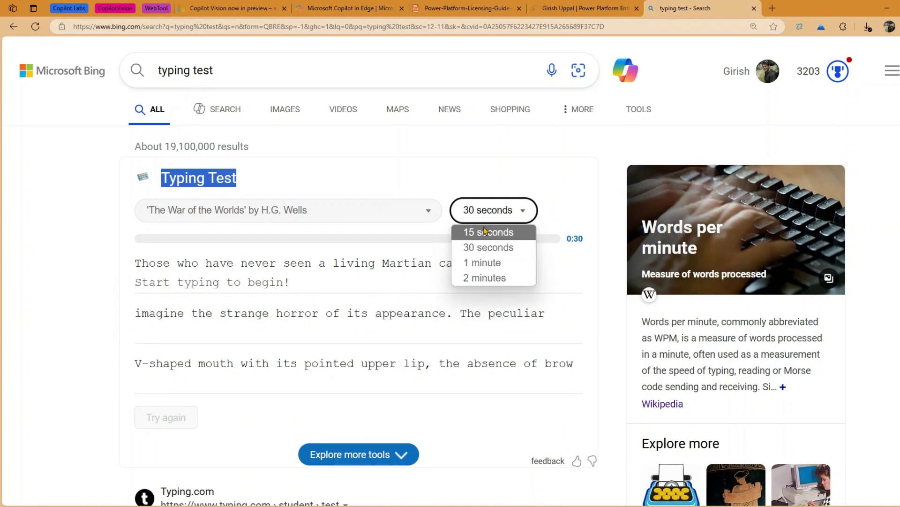
left_click(485, 231)
left_click(490, 217)
left_click(480, 236)
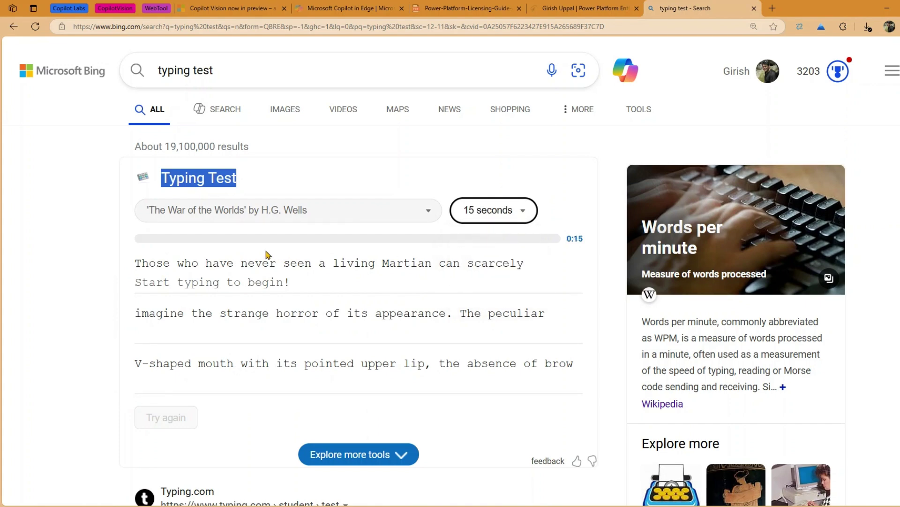
left_click(257, 238)
left_click(217, 210)
left_click(217, 220)
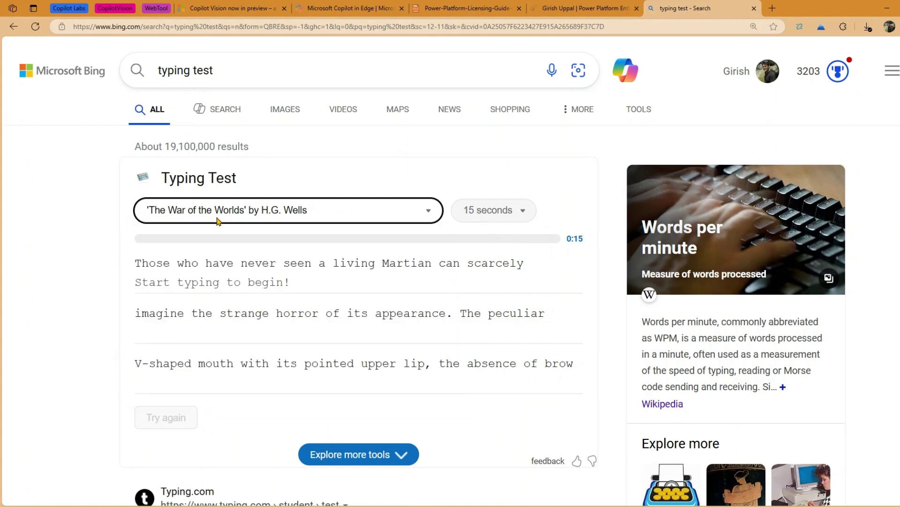
Take the timed typing test by entering the passage's opening words "Those who have never seen a living Martian can scarce"
left_click(205, 276)
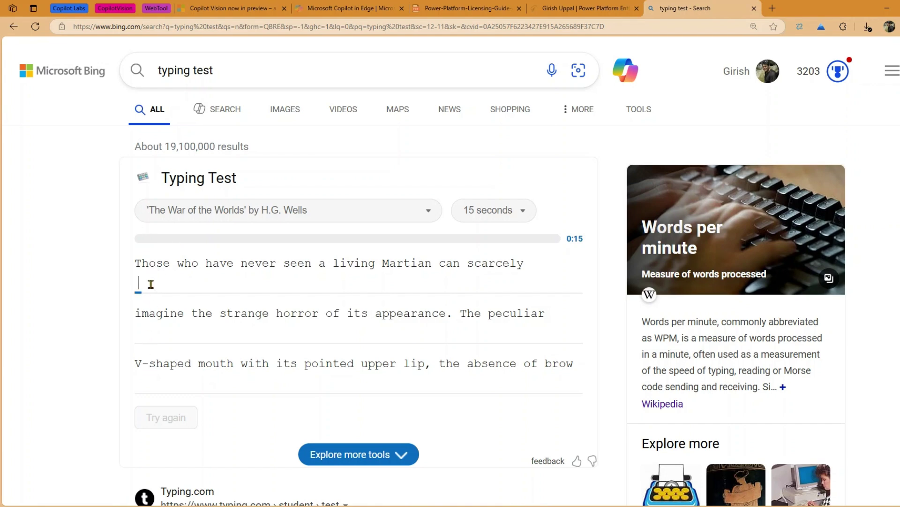
type("Those ")
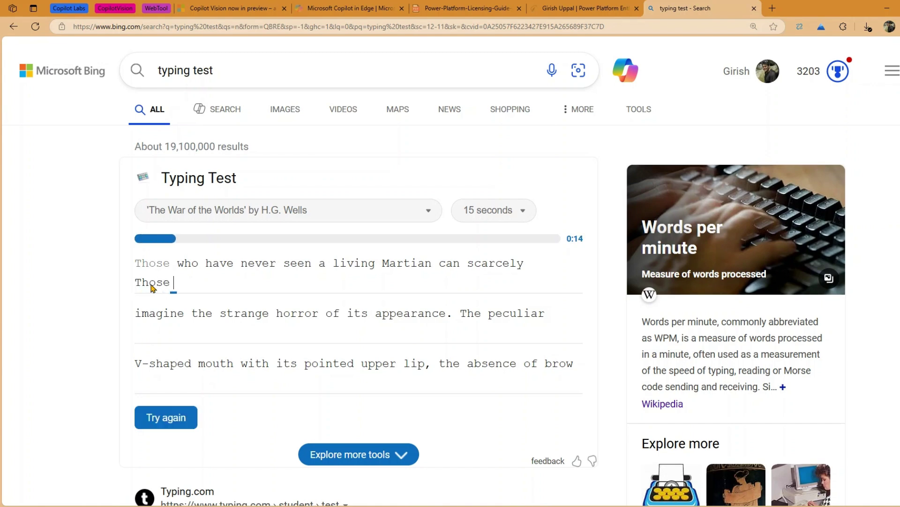
type("who ")
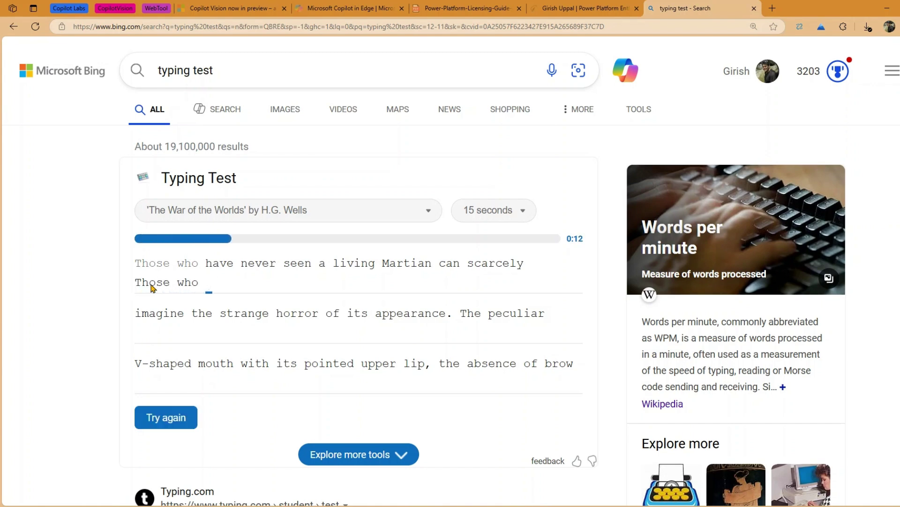
type("have neve")
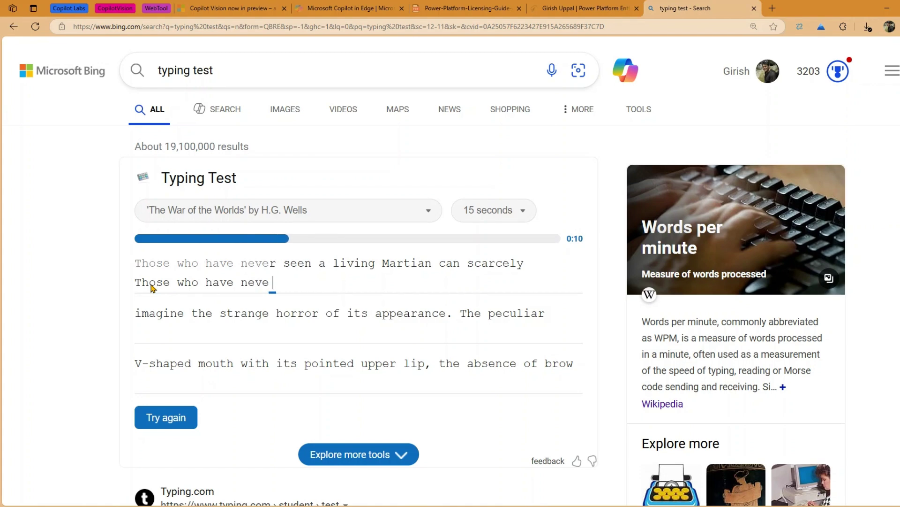
type("r seen a ")
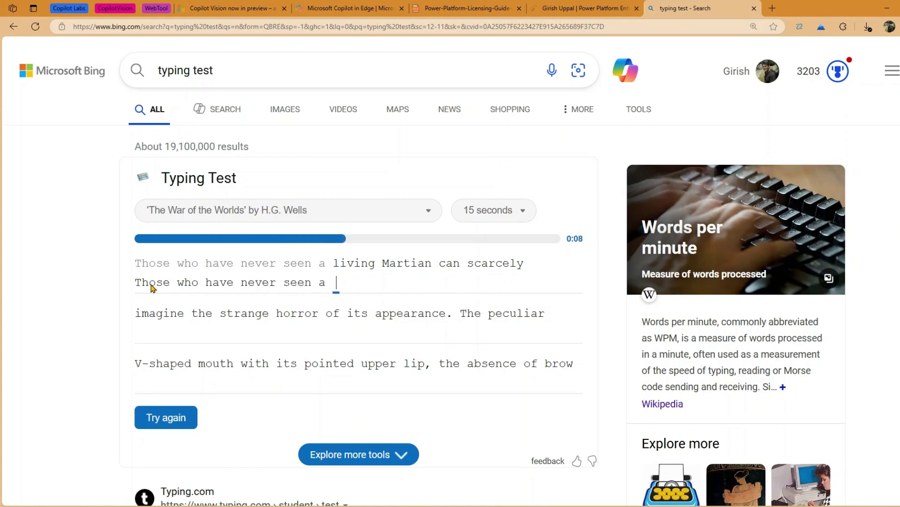
type("living ")
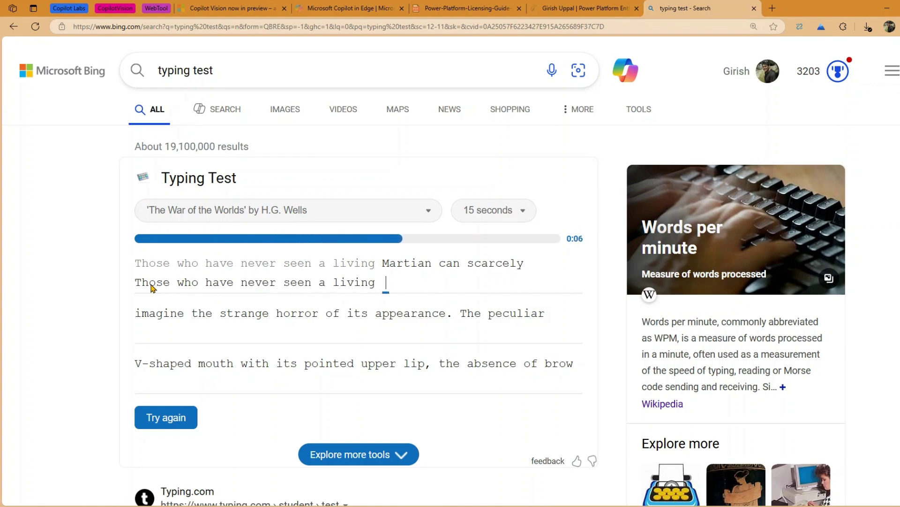
type("Martian c")
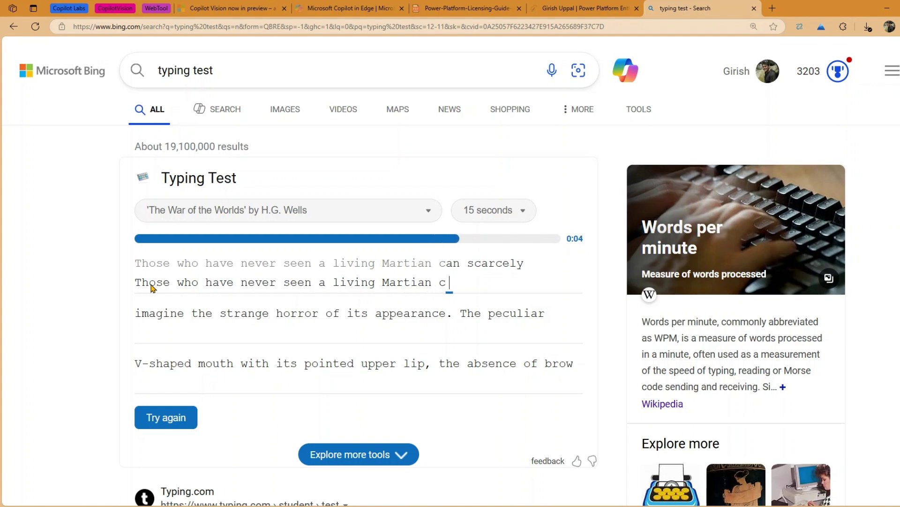
type("an scar")
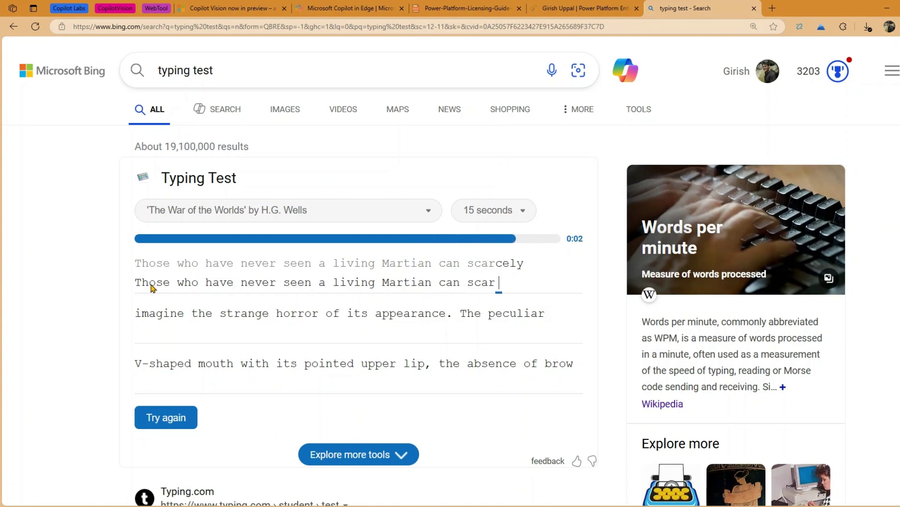
type("ce")
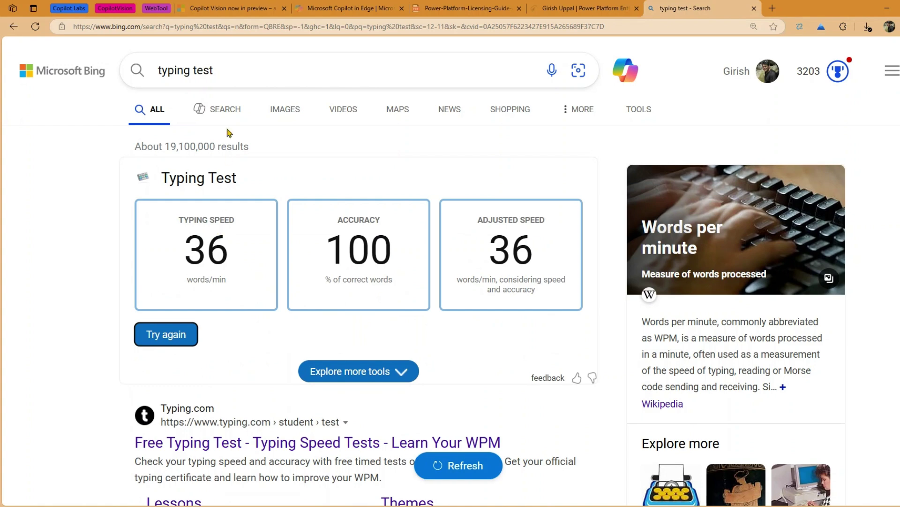
Replace the typing test query with "roll dice", run the search and roll the default D6 die twice
triple_click(222, 63)
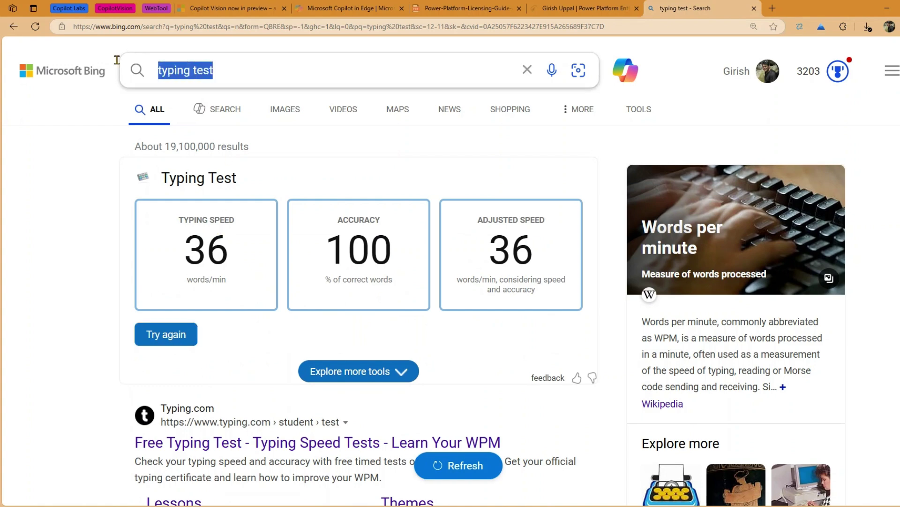
type("roll dice")
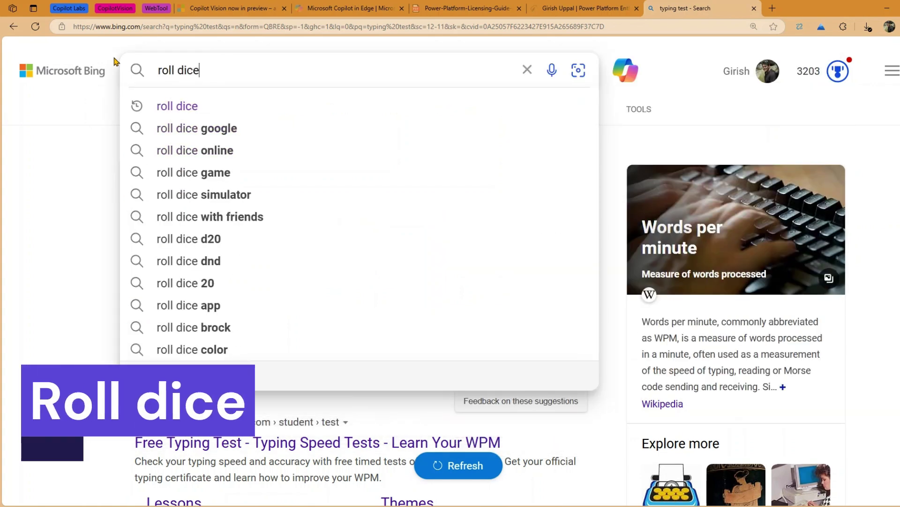
key("Return")
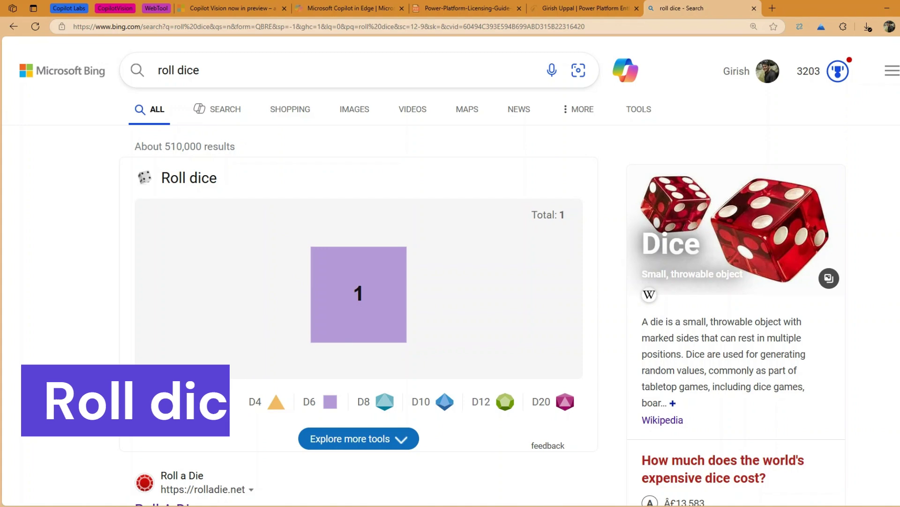
left_click(160, 405)
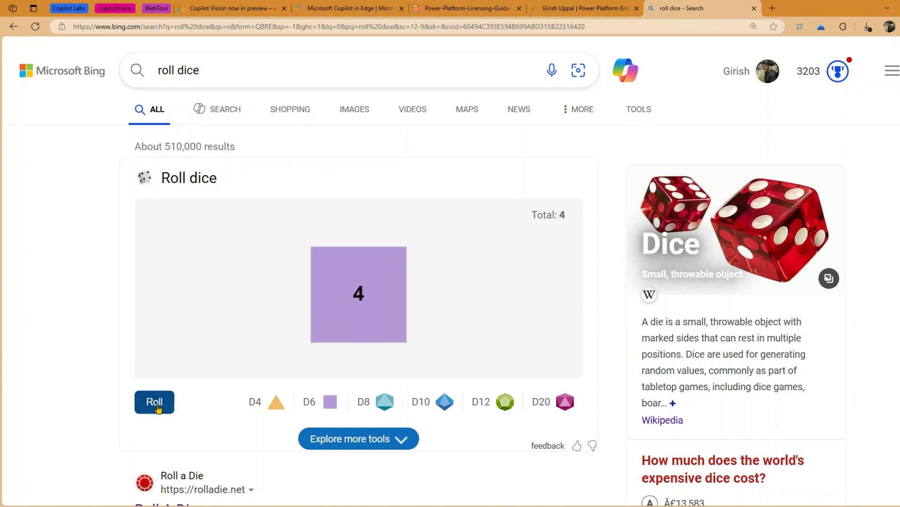
left_click(169, 408)
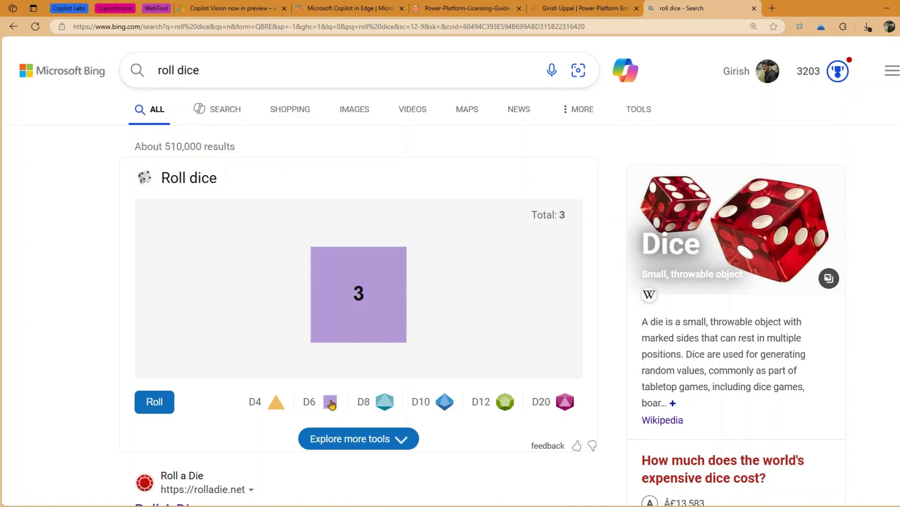
Add a D4 and a D8 die beside the D6 and roll all three dice
left_click(276, 406)
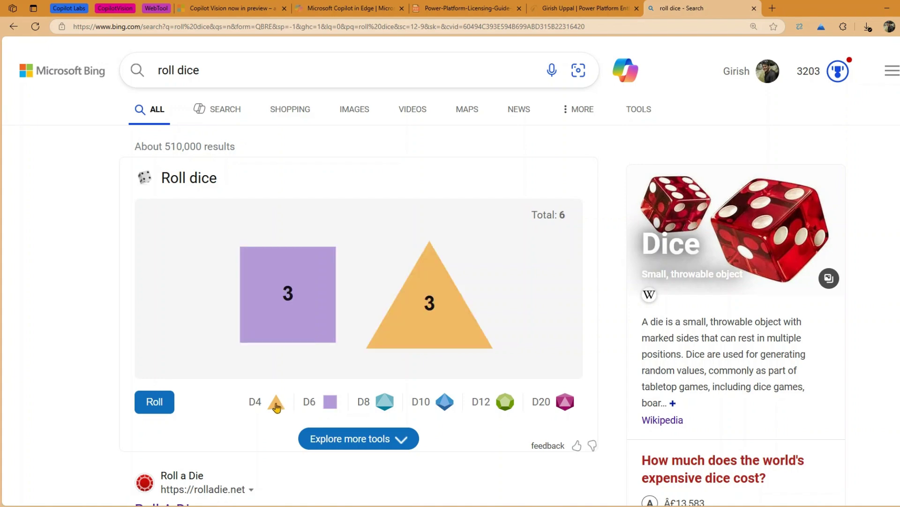
left_click(385, 407)
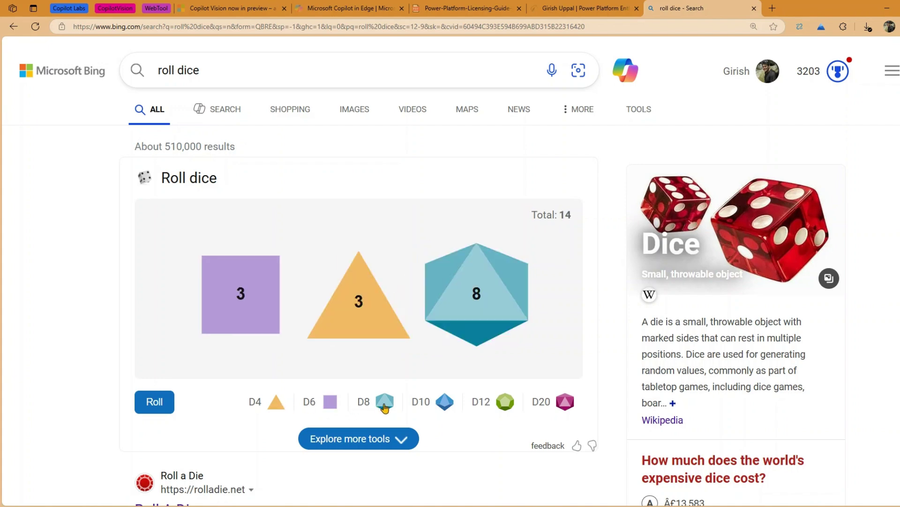
left_click(164, 405)
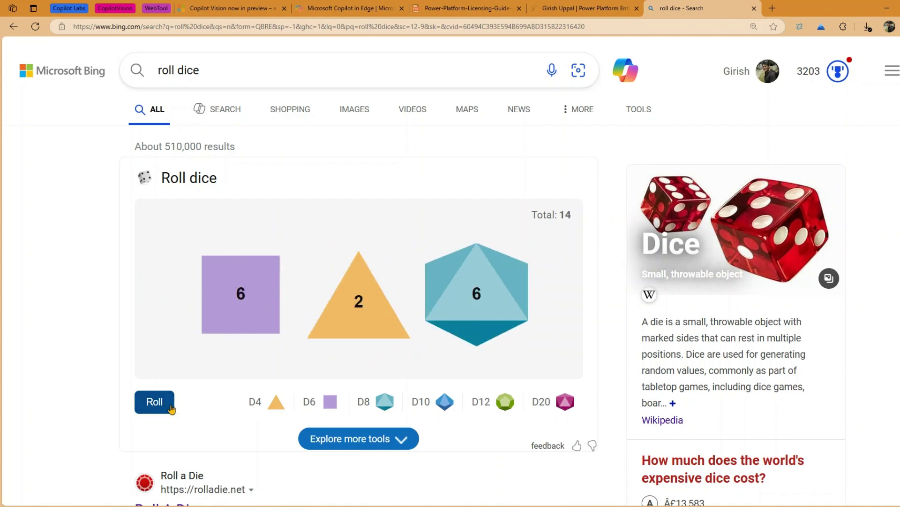
Add a D12 and a D20 die to the set and roll all five dice together
left_click(501, 403)
left_click(561, 407)
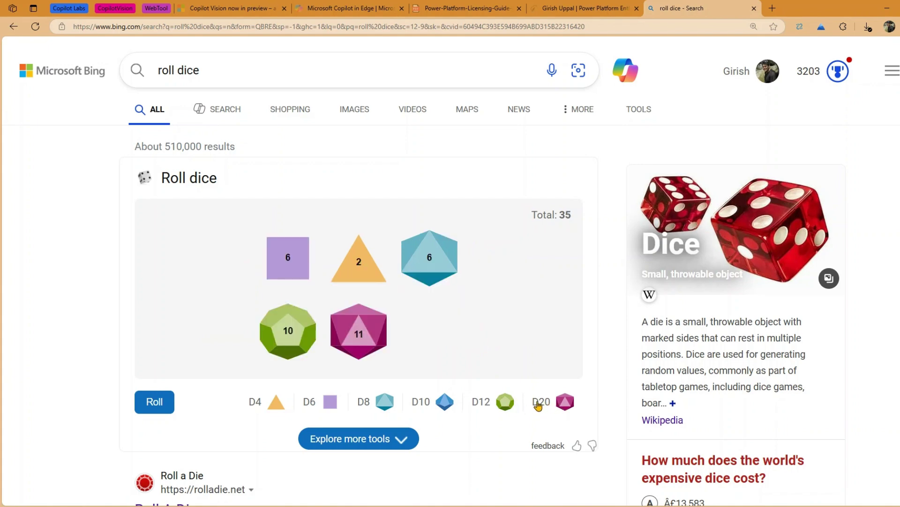
left_click(160, 407)
Replace the dice query with "code formatter" and run the search
left_click_drag(222, 66, 186, 71)
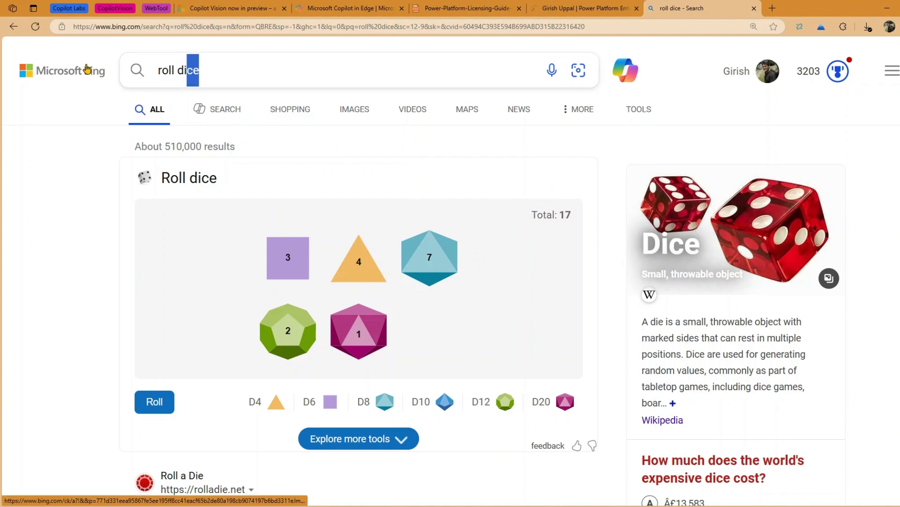
key("ctrl+a")
type("code fo")
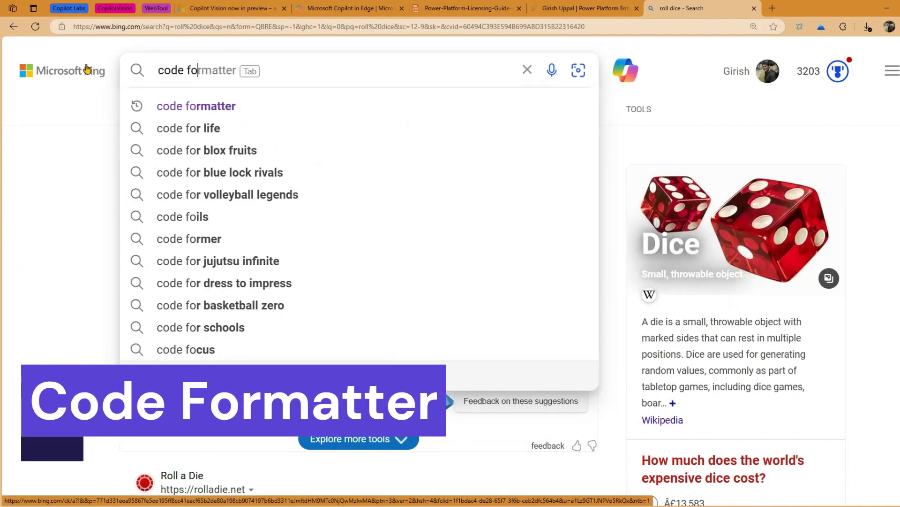
key("Tab")
key("Return")
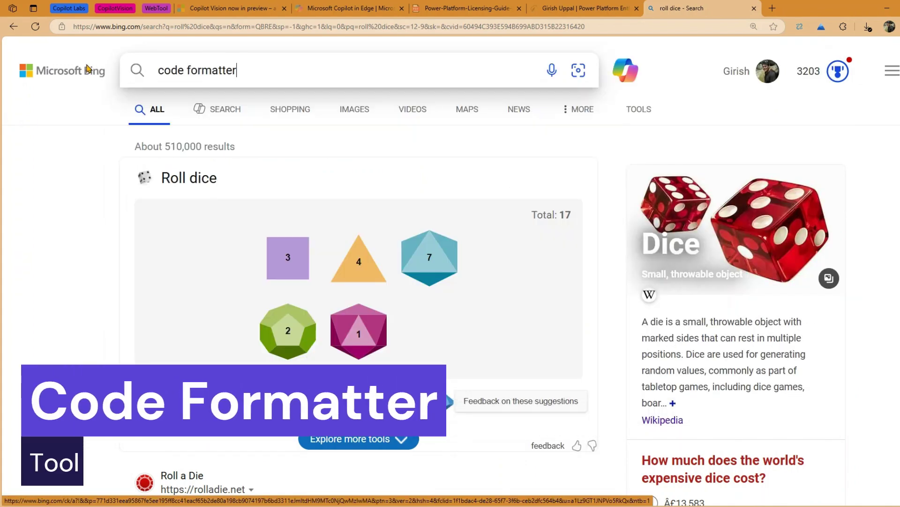
Enter alert("hi") and for(i=1;i<2;i++){ console.log("hi")} on separate lines in the code formatter and format them as JavaScript
left_click(230, 264)
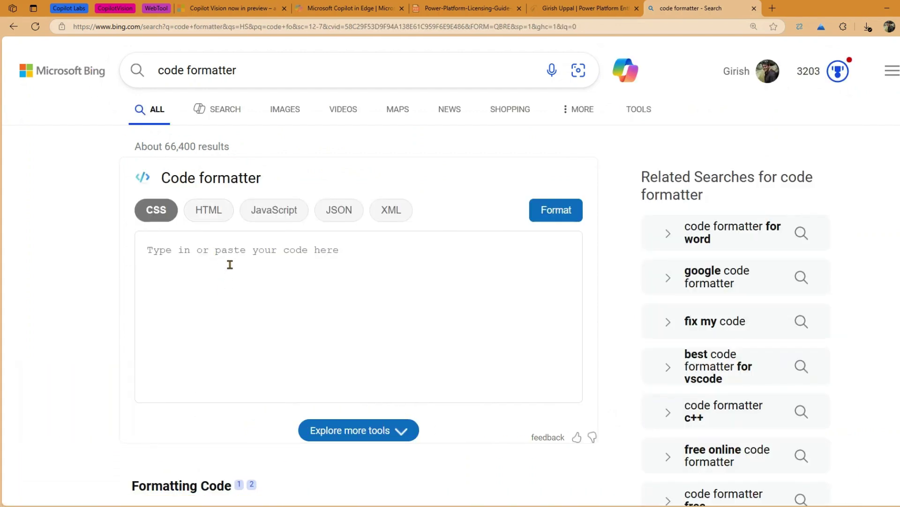
type("alert(\"hi")
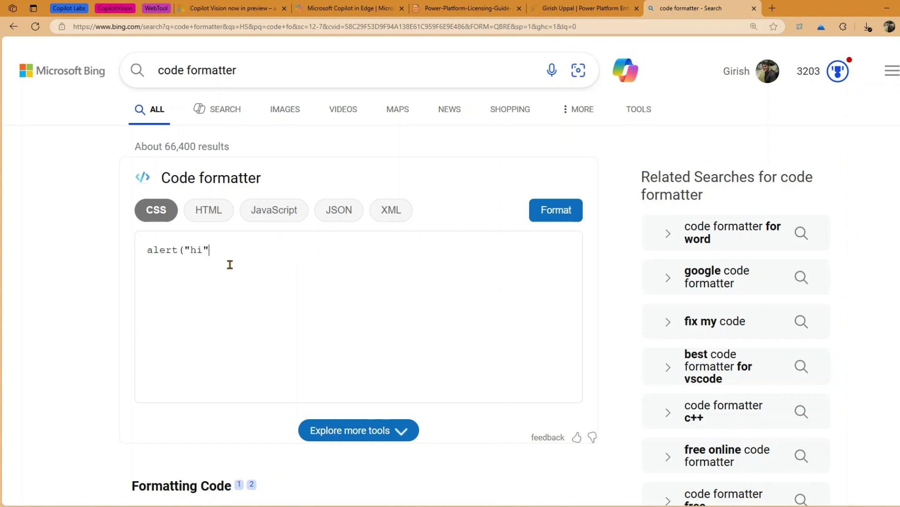
left_click(281, 212)
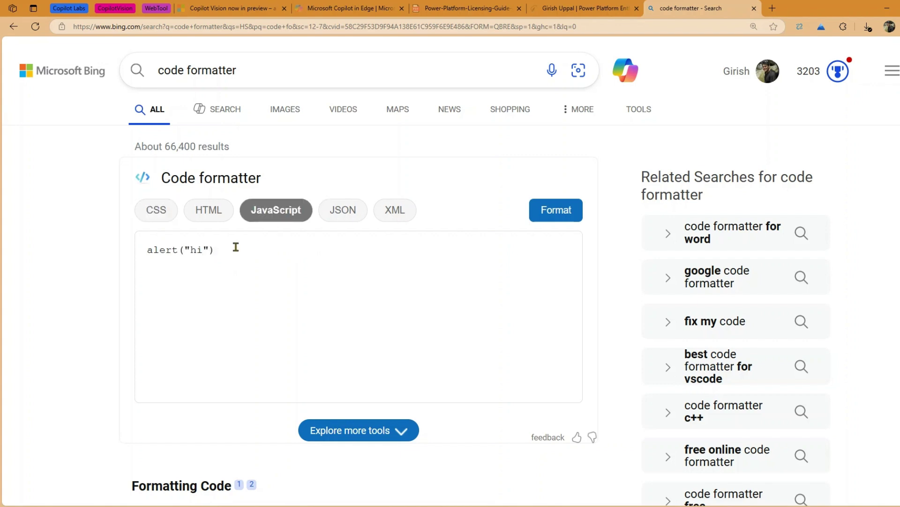
type("for(i=1;i<2;i++){ console.log(\"hi")
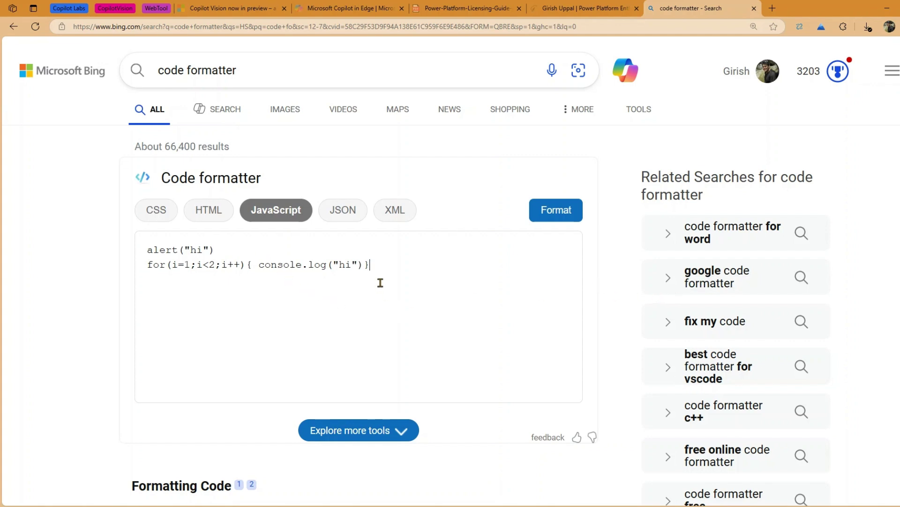
left_click(557, 214)
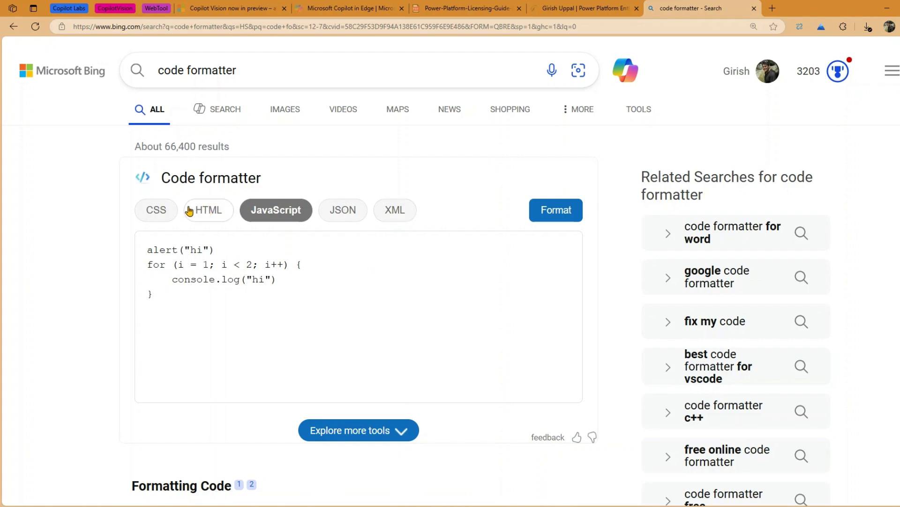
Replace the code formatter query with "stopwatch" and open the suggested Stopwatch search
left_click_drag(361, 77, 114, 81)
type("spo")
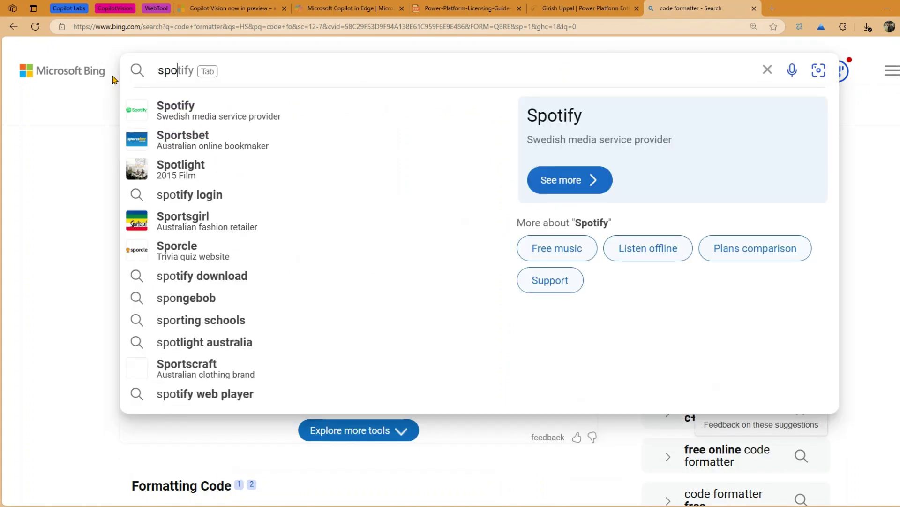
type("tw")
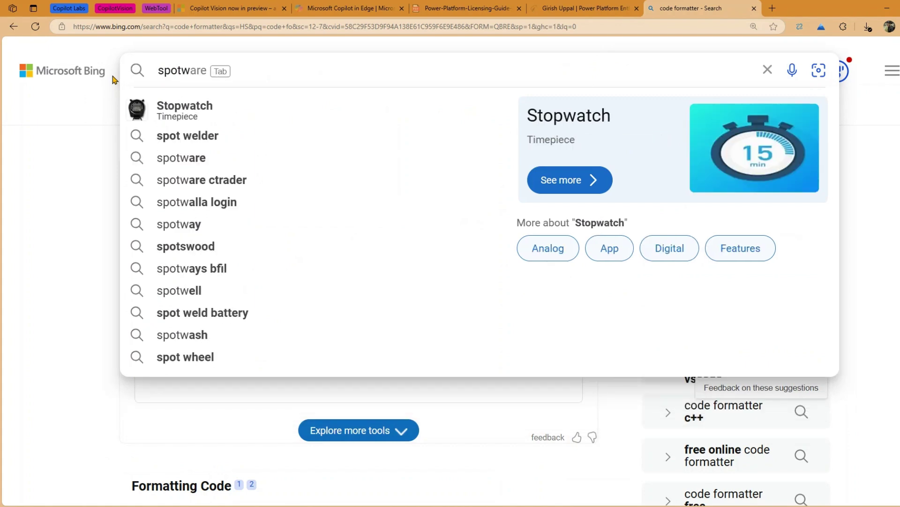
key("BackSpace")
key("BackSpace")
key("BackSpace")
key("BackSpace")
key("BackSpace")
type("s")
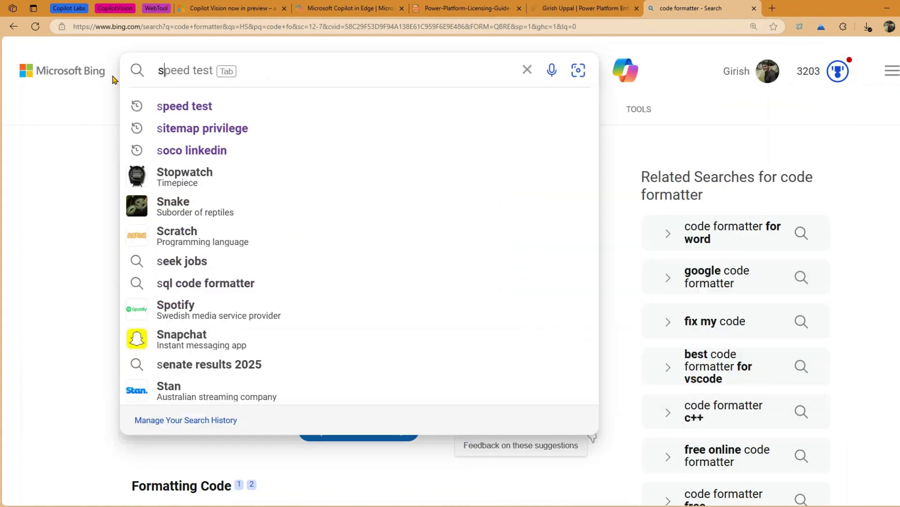
type("topwatch")
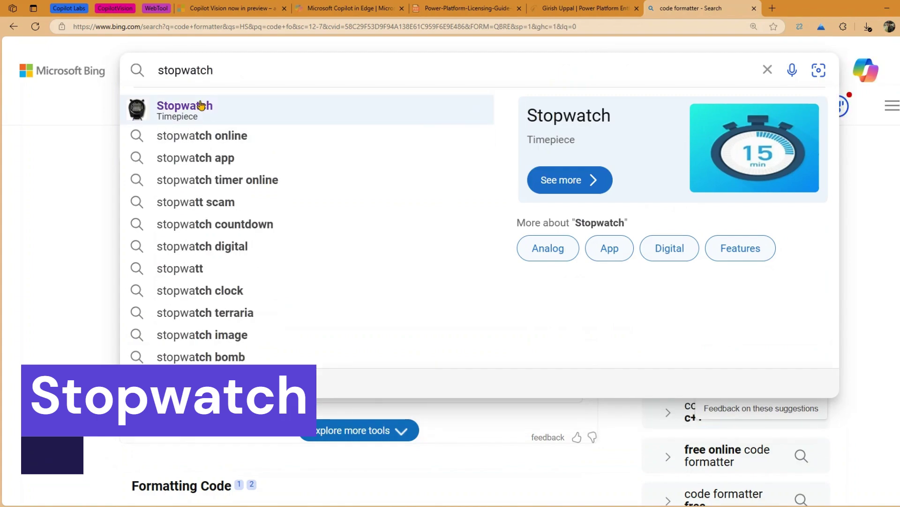
left_click(202, 106)
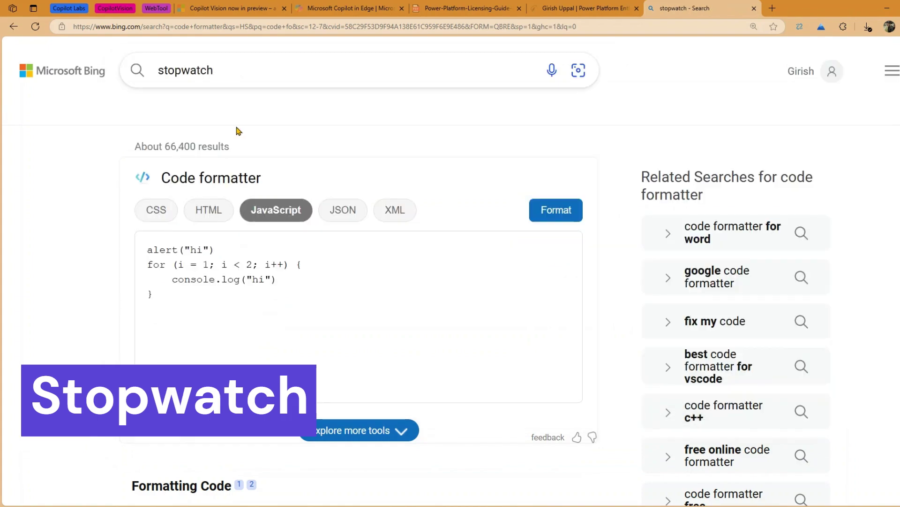
Start, stop and resume the built-in stopwatch among the search results, and reset it to zero
scroll(316, 263, "down", 5)
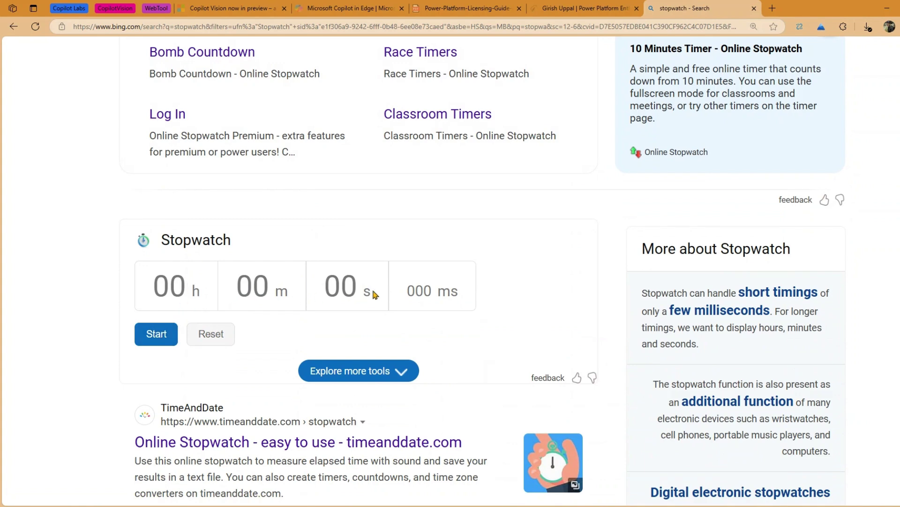
left_click(155, 333)
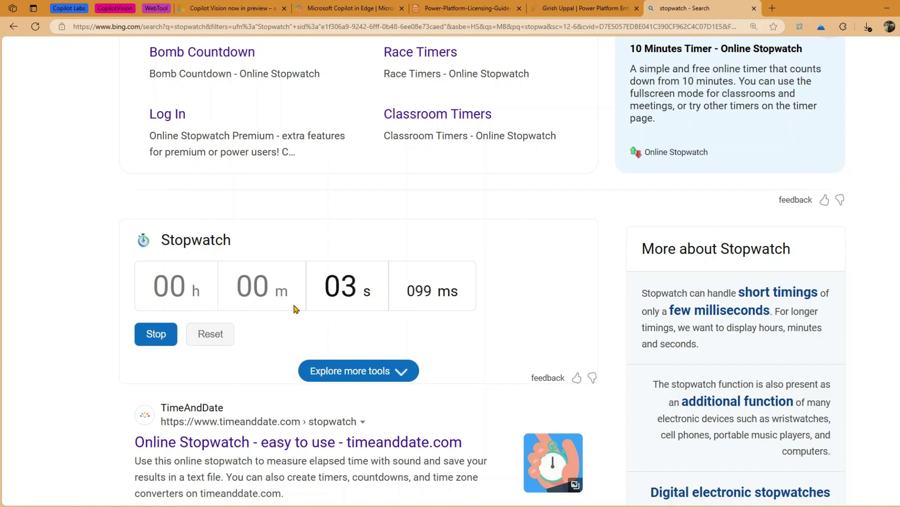
left_click(152, 339)
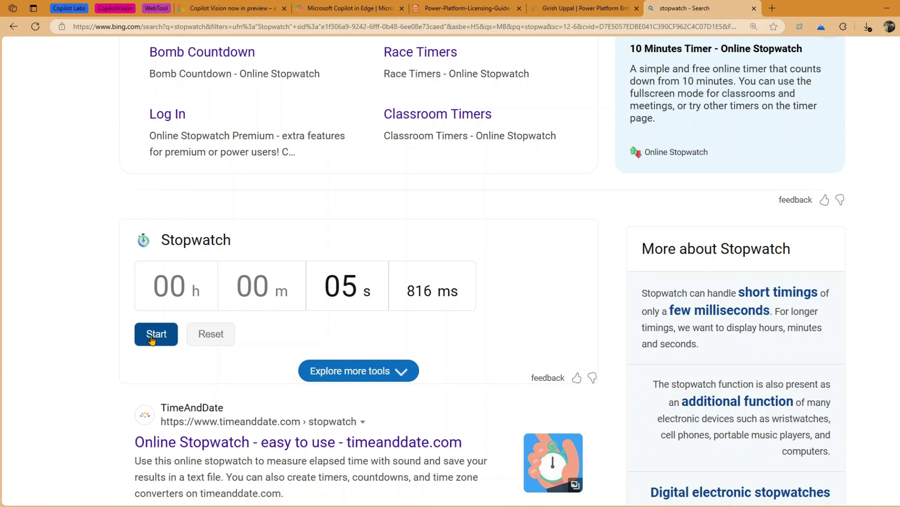
left_click(152, 338)
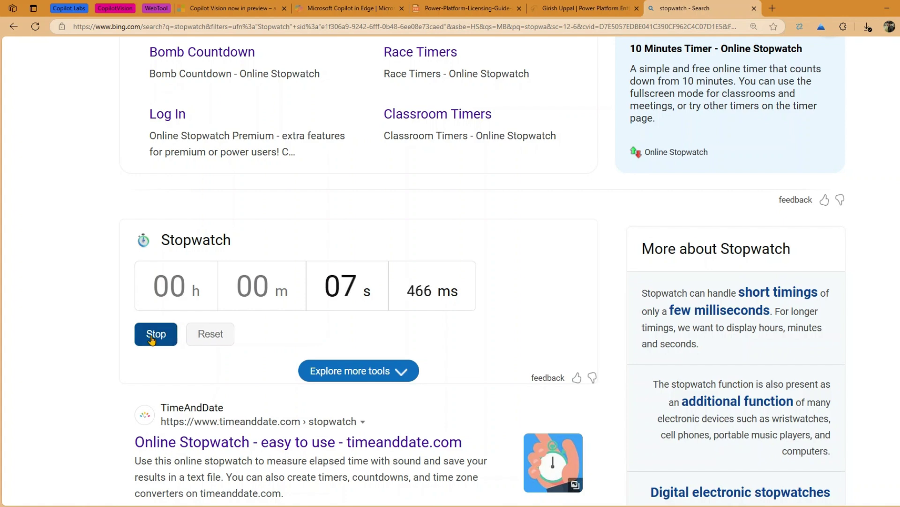
left_click(218, 341)
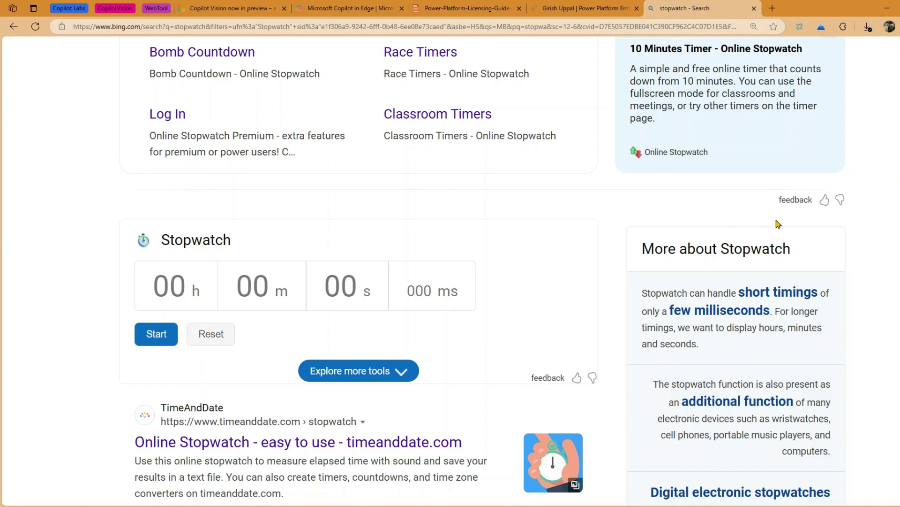
Replace the stopwatch query with "wheel" and choose the suggested "wheel spinner" search
scroll(298, 121, "up", 7)
left_click_drag(239, 70, 30, 73)
type("wheel")
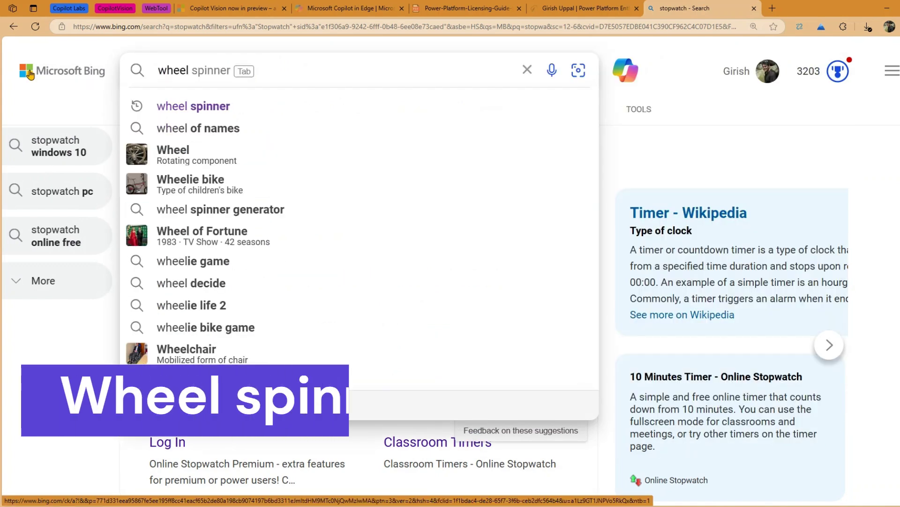
left_click(175, 103)
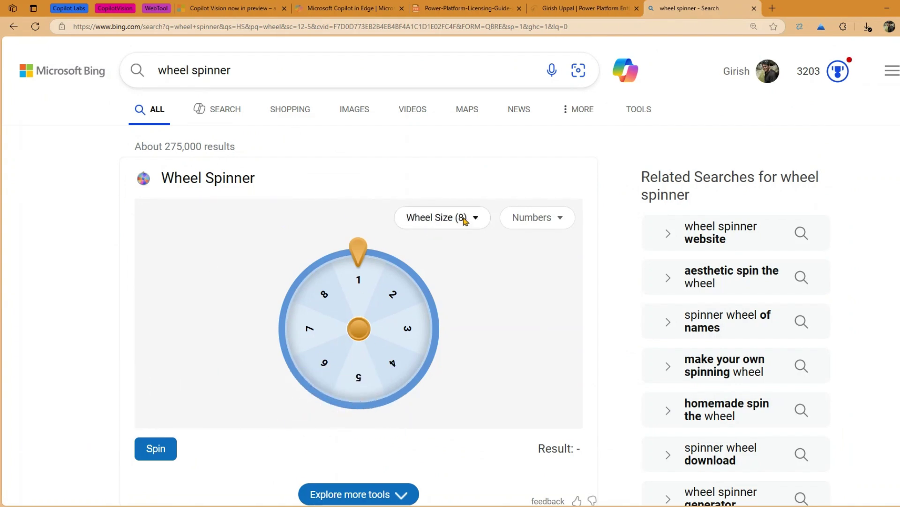
Set the wheel size to 11, keep the Numbers type and spin the wheel twice
left_click(481, 219)
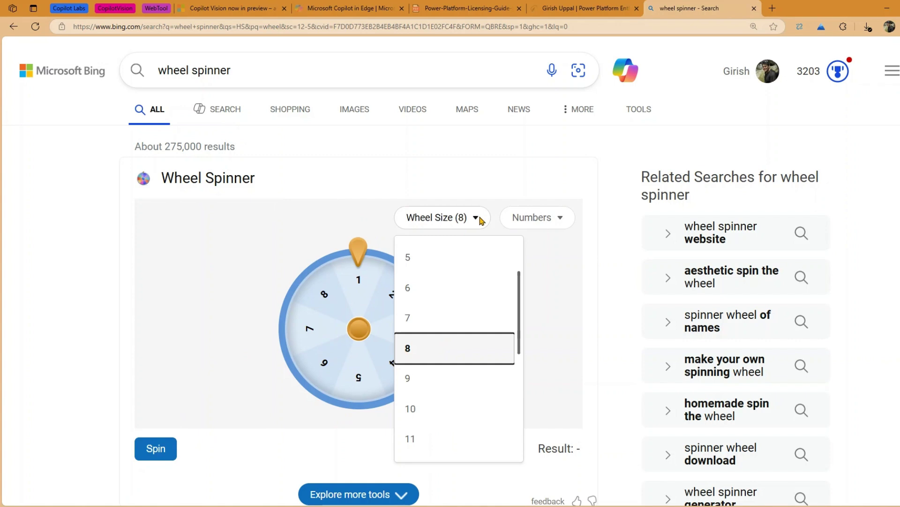
left_click(446, 440)
left_click(522, 222)
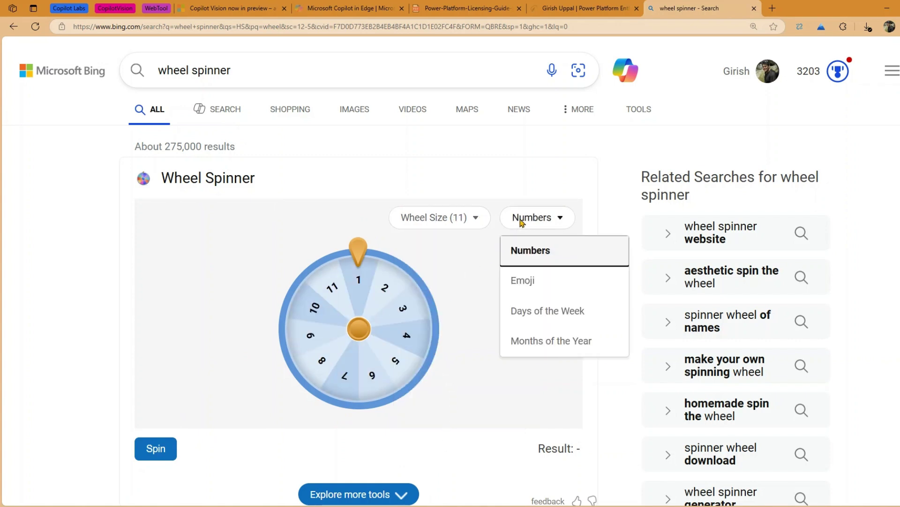
left_click(522, 222)
left_click(175, 446)
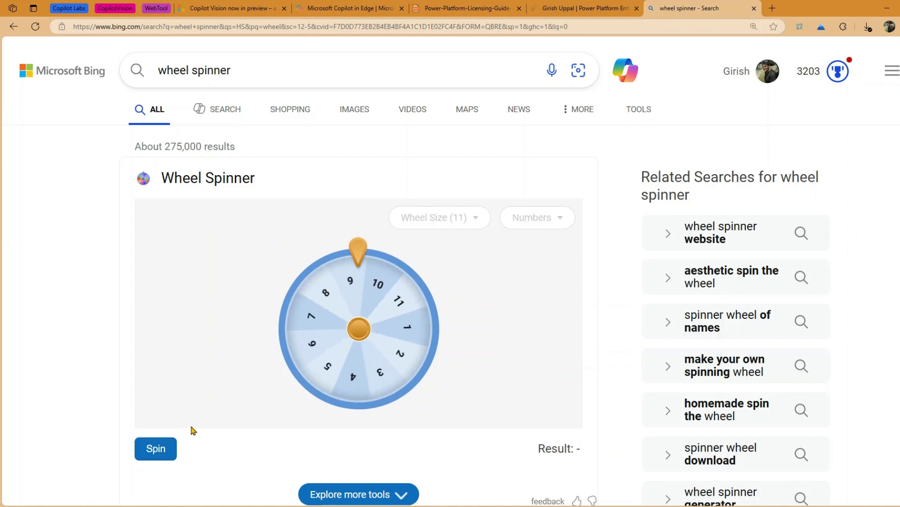
left_click(156, 451)
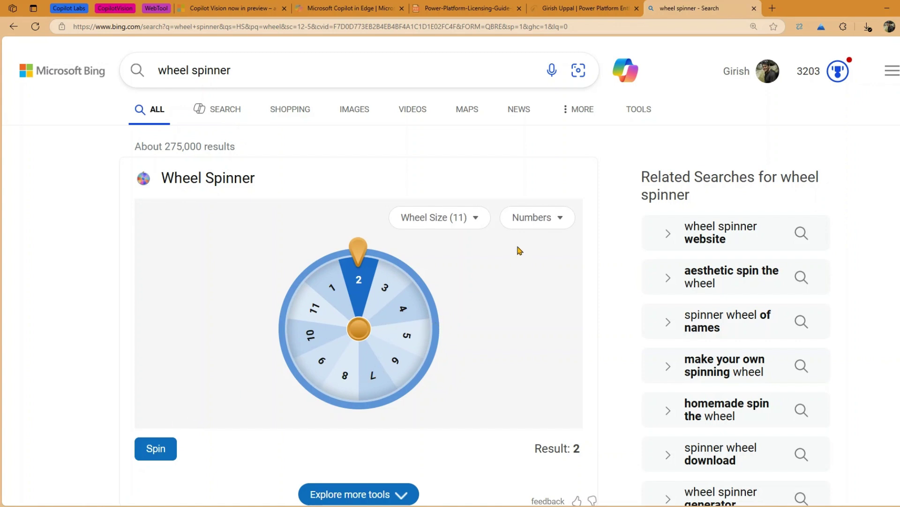
Switch the wheel spinner's content type from Numbers to Emoji
left_click(526, 221)
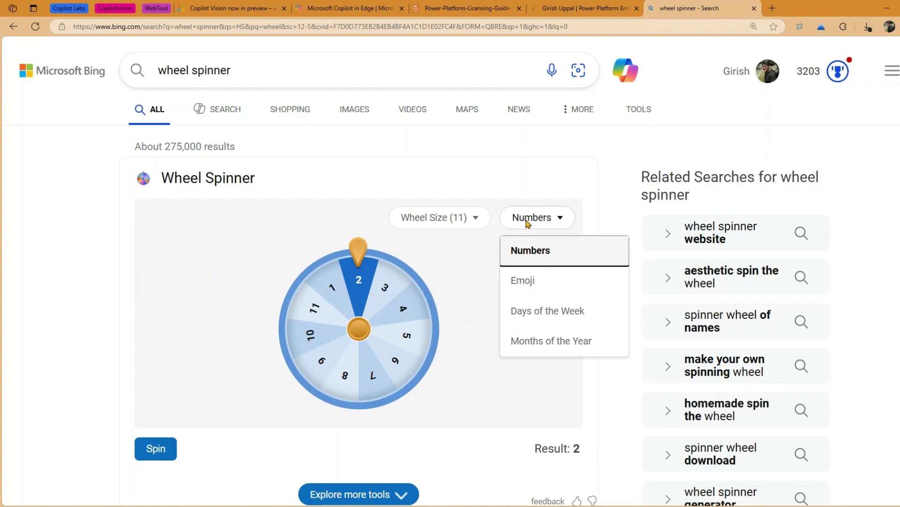
left_click(521, 282)
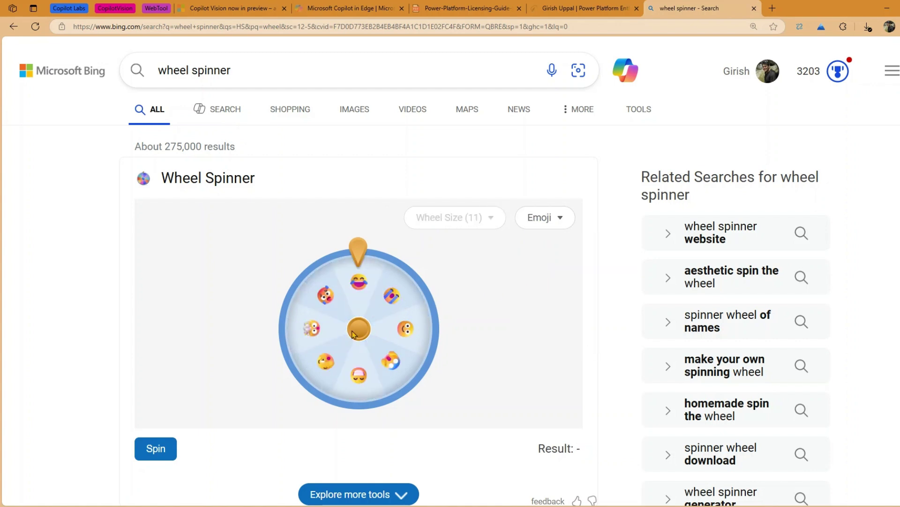
Spin the emoji wheel once, and switch the wheel type to Days of the Week and spin it twice
left_click(155, 454)
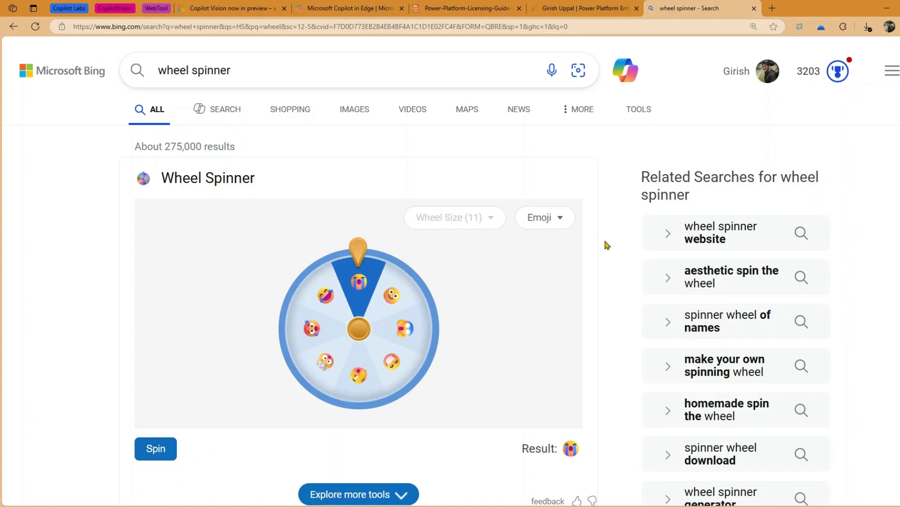
left_click(553, 219)
left_click(557, 312)
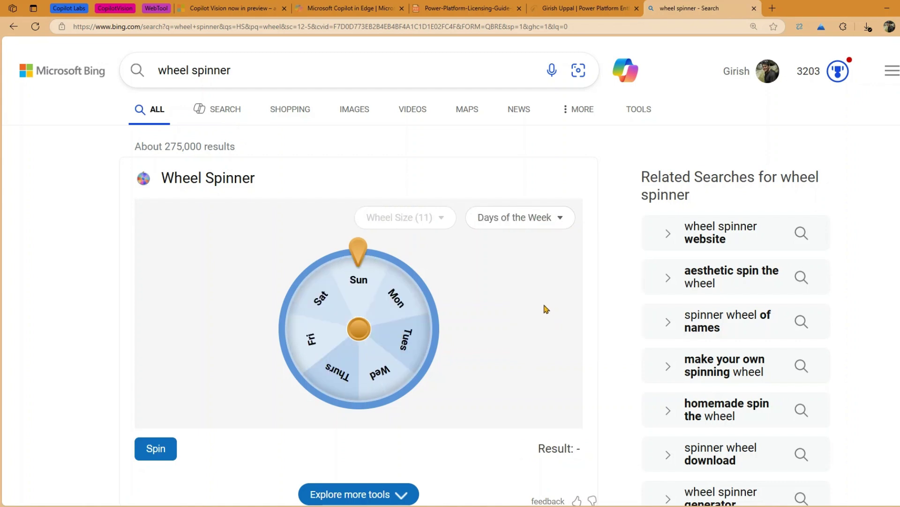
left_click(156, 451)
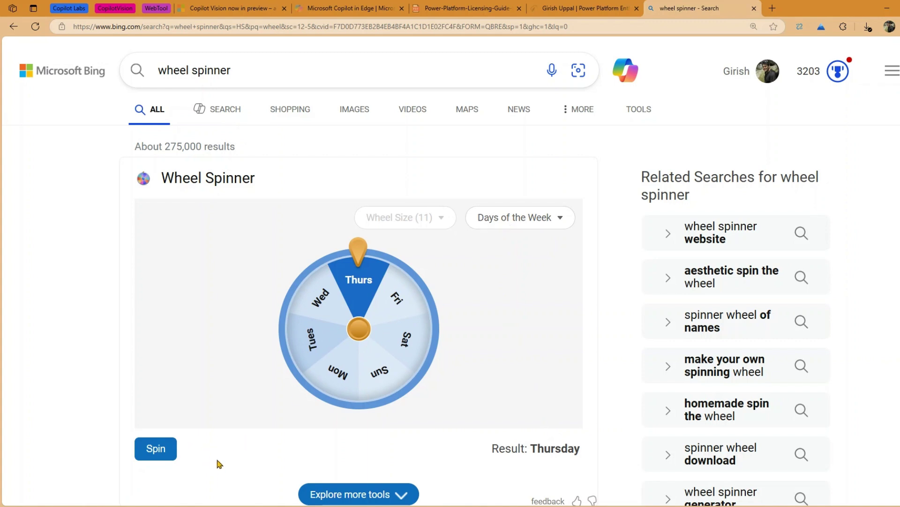
left_click(158, 449)
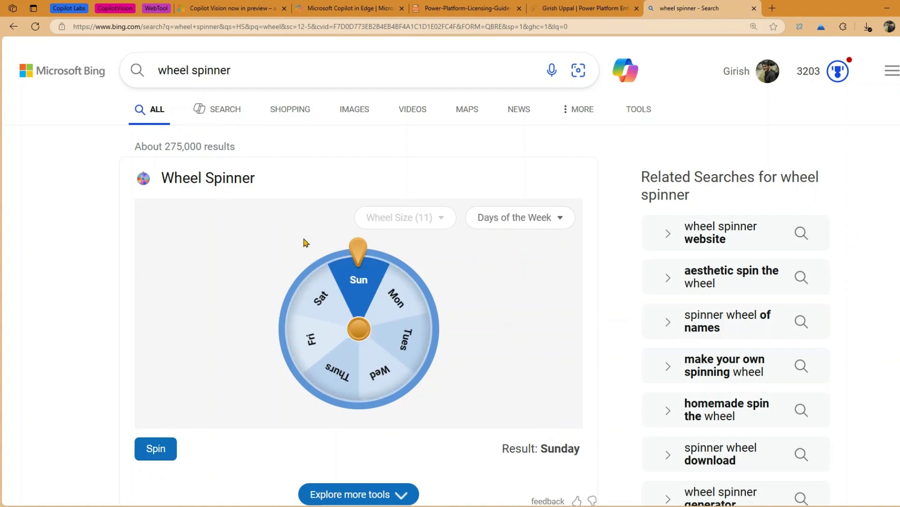
Change the wheel spinner's content type to Months of the Year and spin the wheel once
left_click(500, 220)
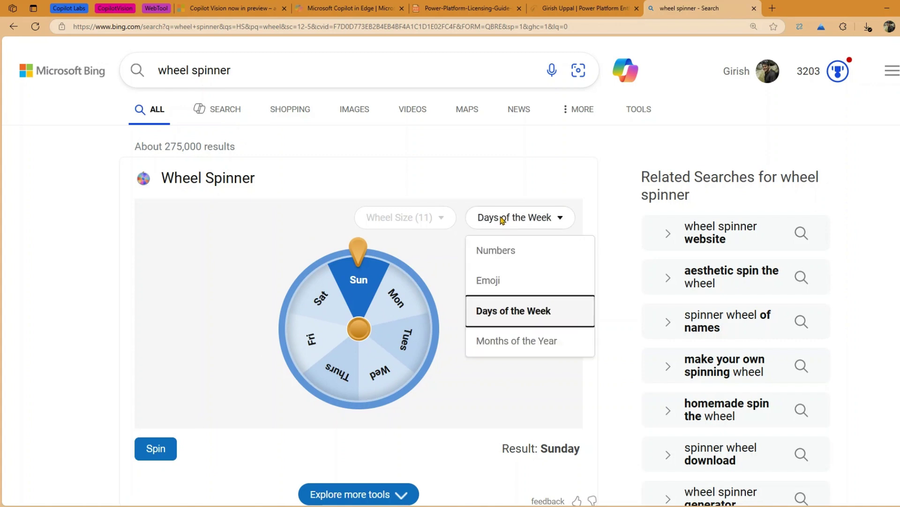
left_click(524, 343)
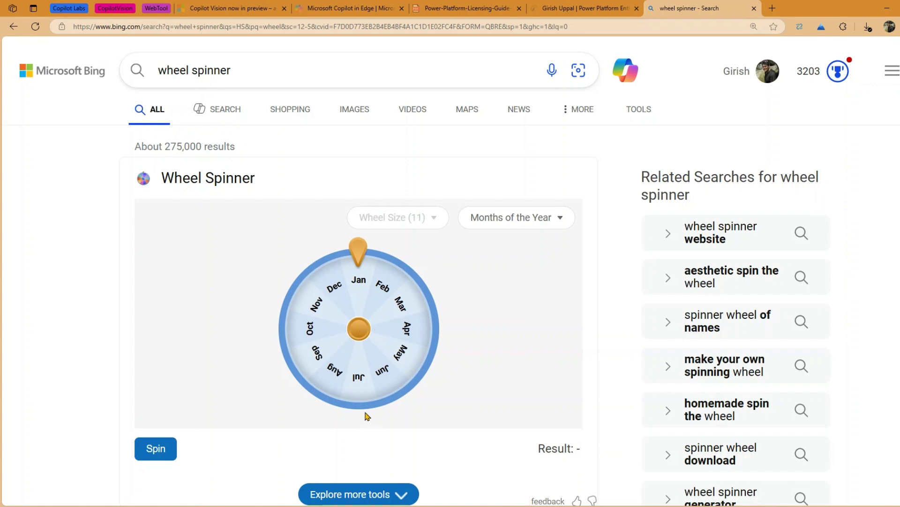
left_click(157, 449)
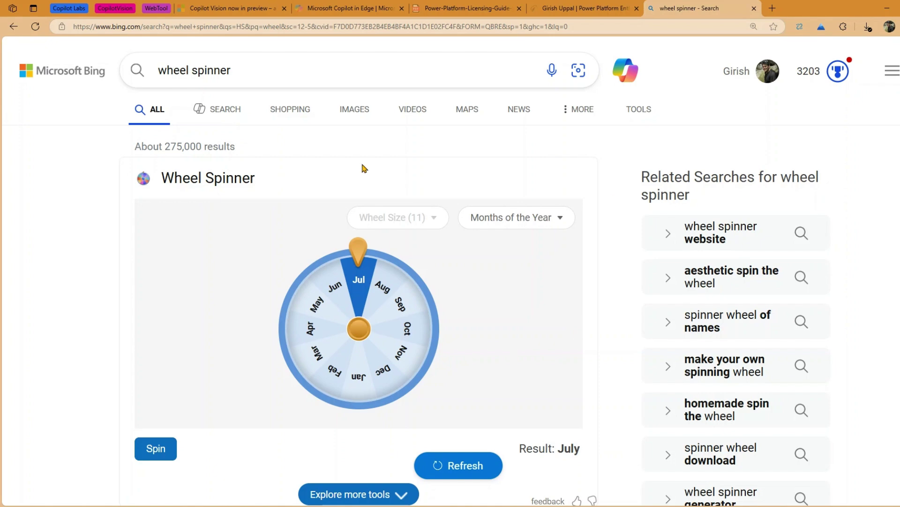
Replace the wheel spinner query with "flip a coin" and run the search
left_click(229, 70)
key("ctrl+a")
type("fli")
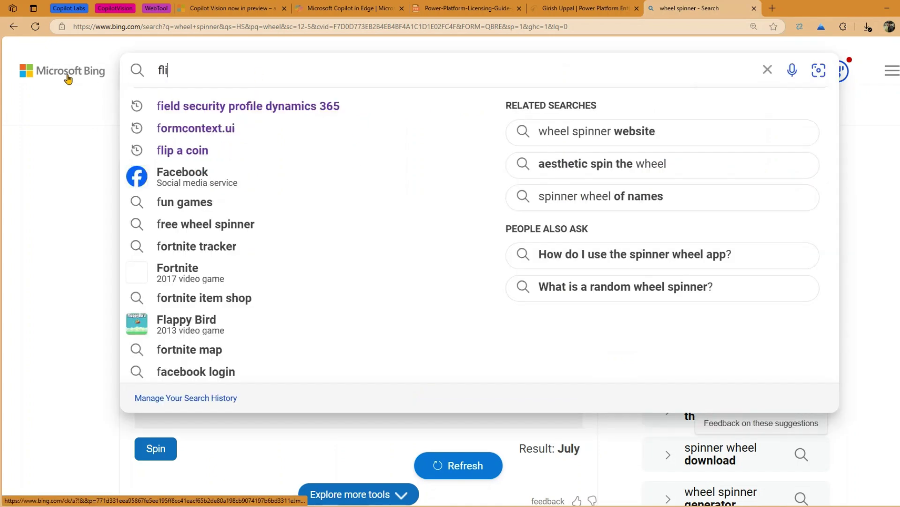
type("p")
key("Tab")
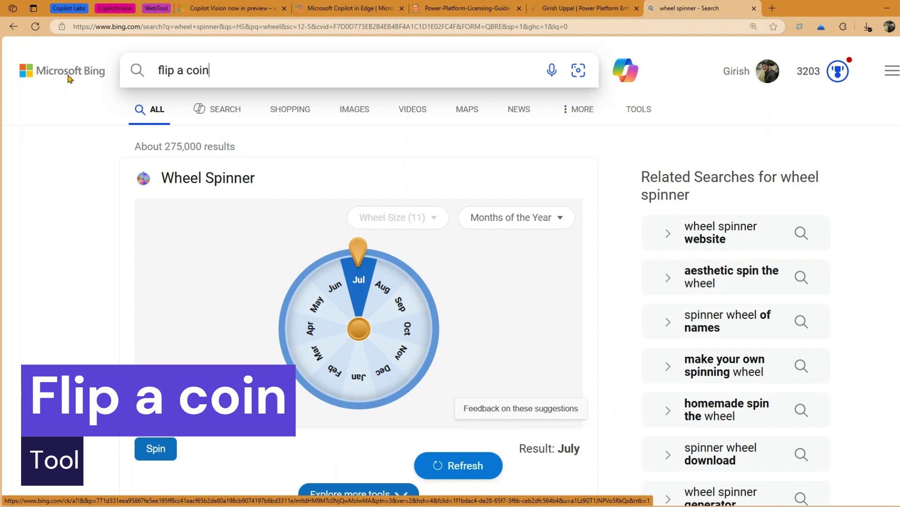
key("Return")
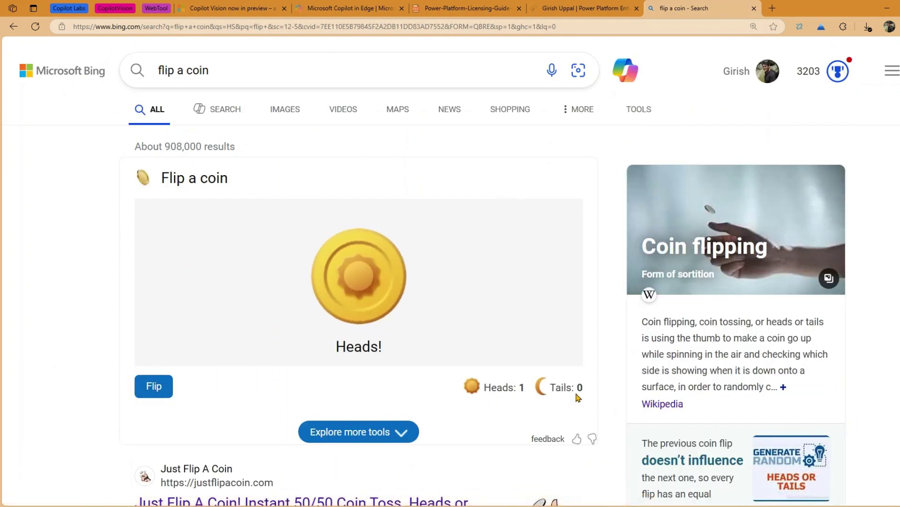
Flip the virtual coin three times, checking the tails tally before the last flip
left_click(160, 397)
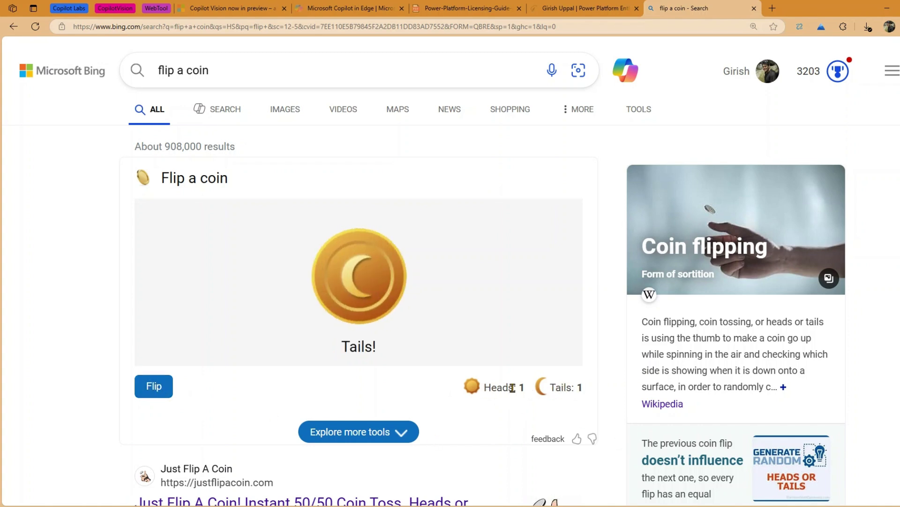
left_click(155, 387)
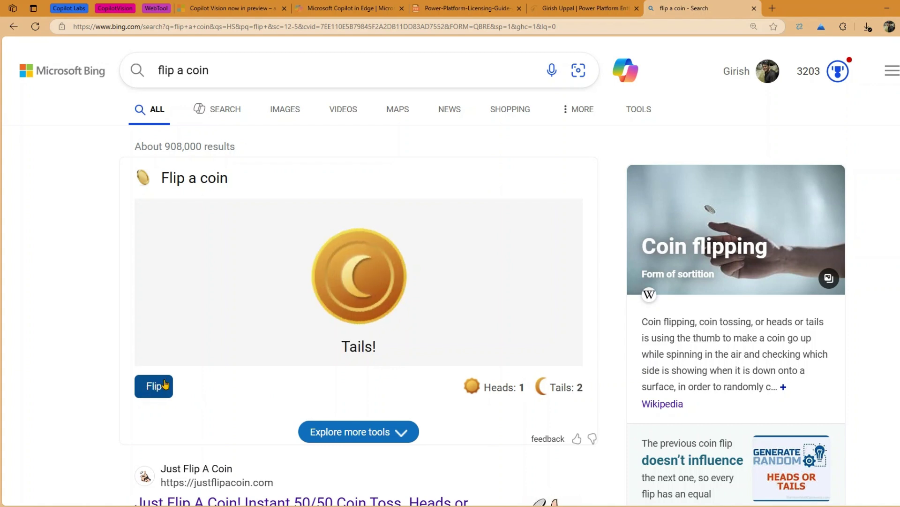
double_click(580, 387)
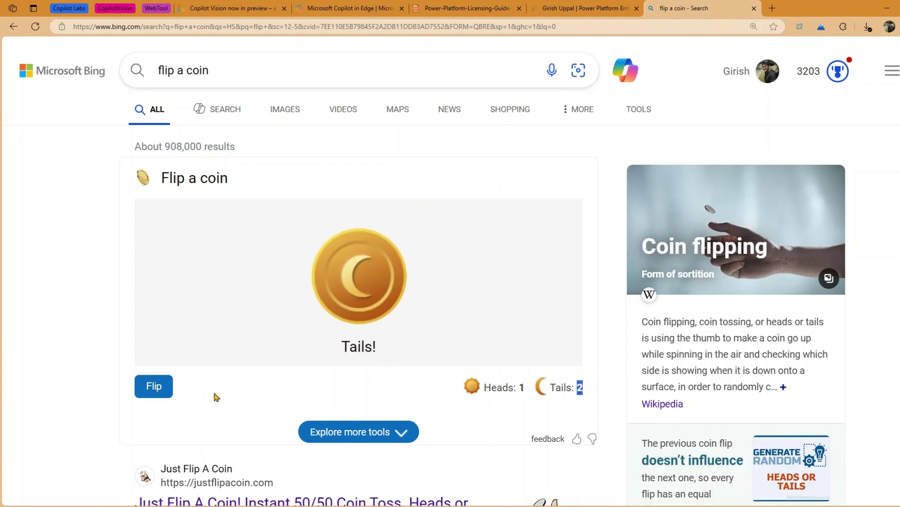
left_click(154, 385)
Replace the coin query with "colour picker", run the search and highlight the query text
left_click(123, 70)
type("lou")
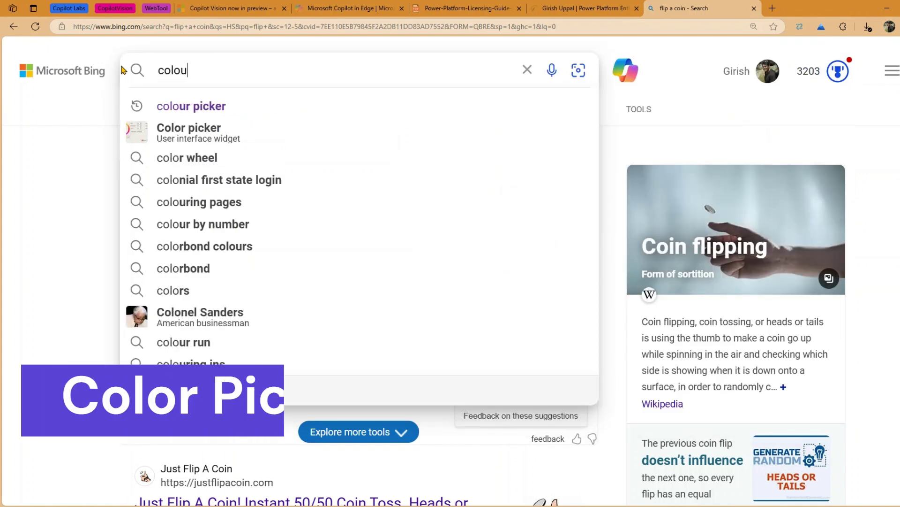
type("r picke")
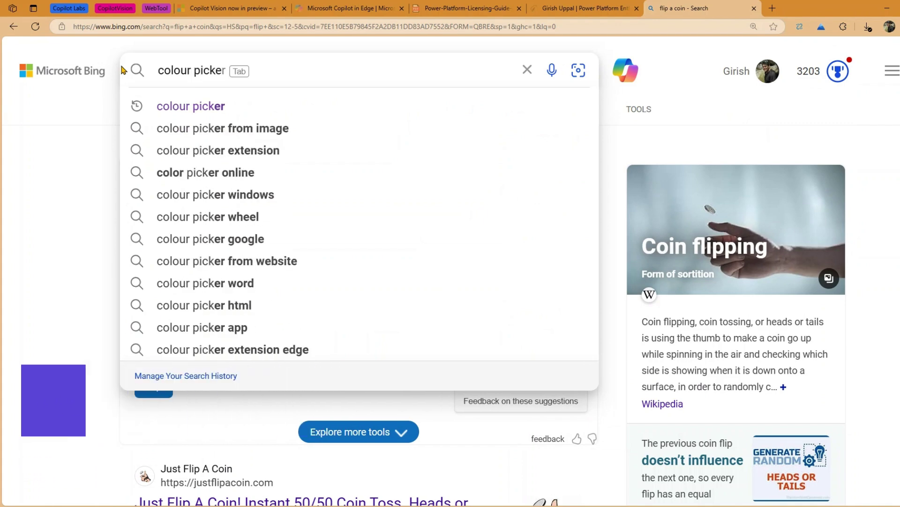
type("r")
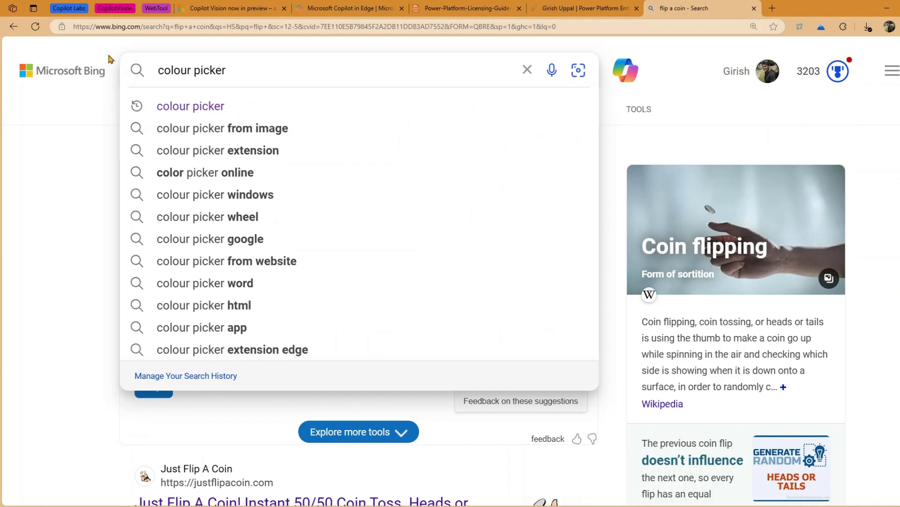
key("Return")
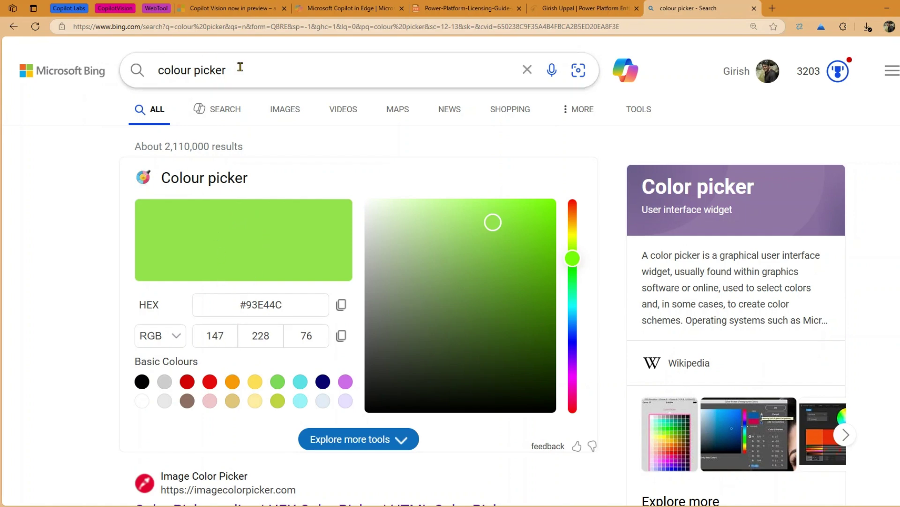
left_click_drag(235, 70, 136, 70)
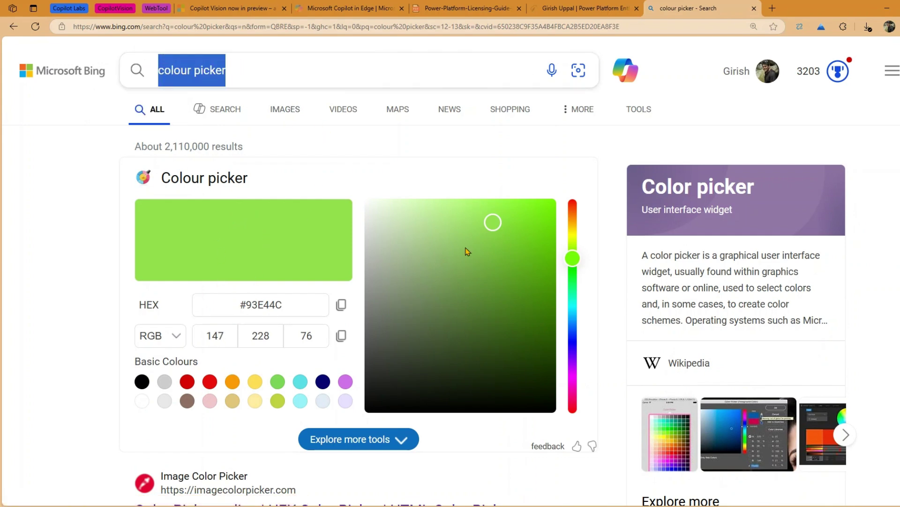
Choose the dark blue shade #062F48 in the colour picker, and copy its HEX and RGB values
left_click_drag(495, 248, 572, 320)
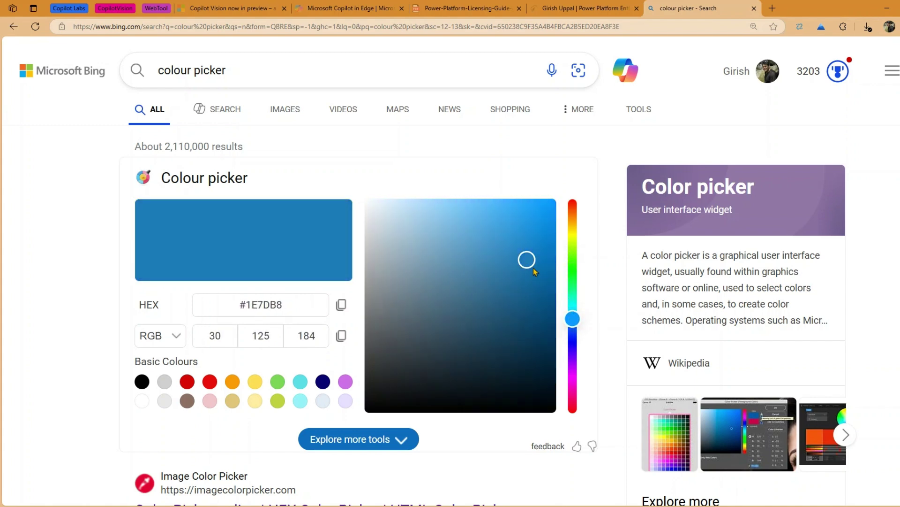
left_click_drag(536, 271, 541, 355)
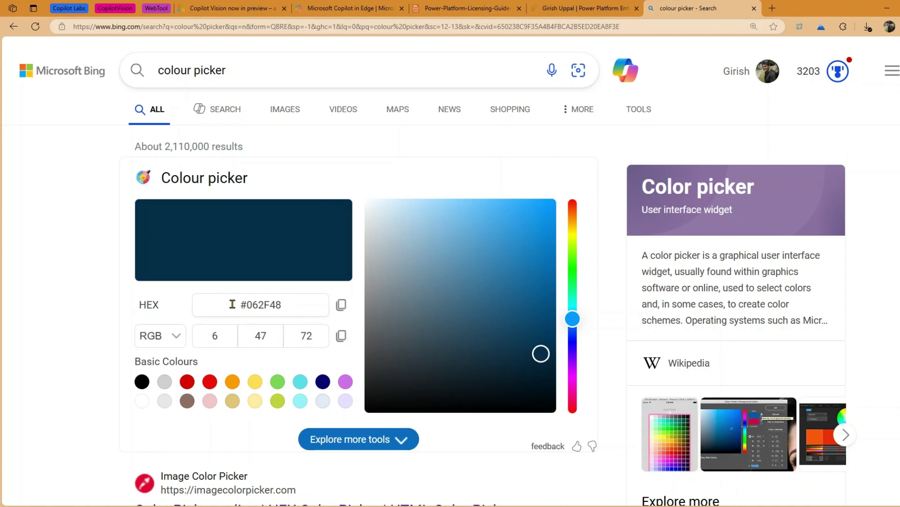
left_click_drag(233, 304, 296, 303)
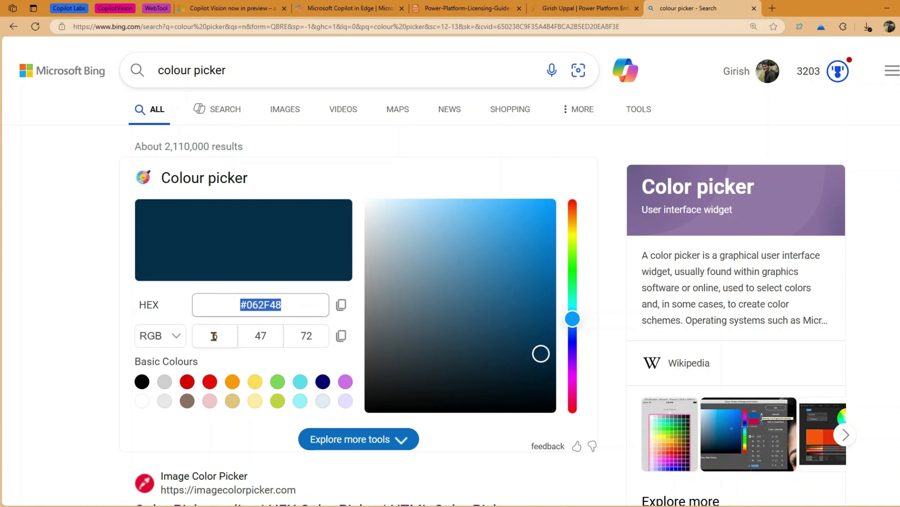
left_click_drag(213, 336, 319, 336)
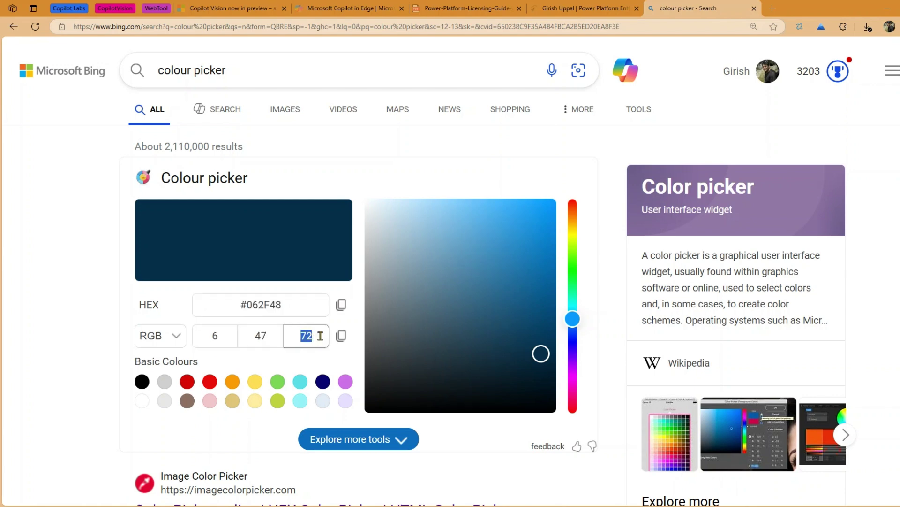
left_click(342, 314)
left_click(341, 337)
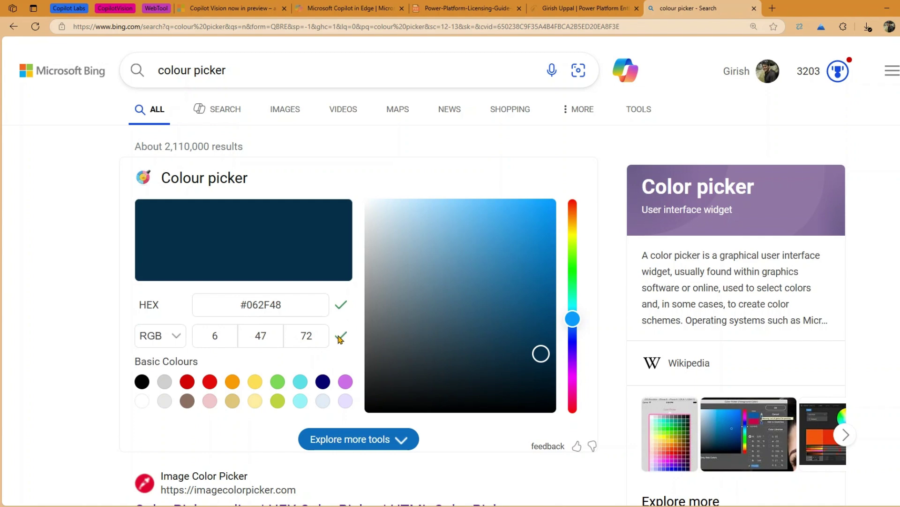
Try the basic red, orange, yellow, green and purple colours in turn, darkening the green to #315D1F and the purple to #5A2867
left_click(210, 383)
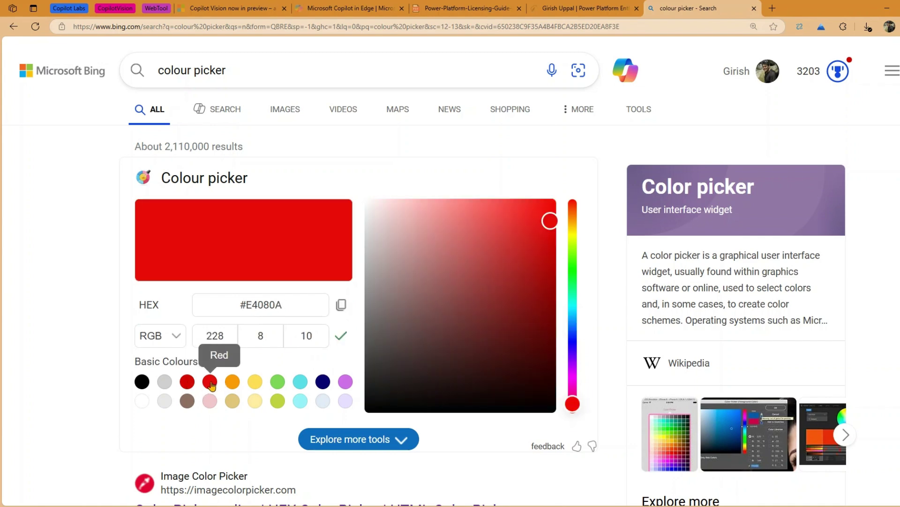
left_click(233, 382)
left_click(255, 382)
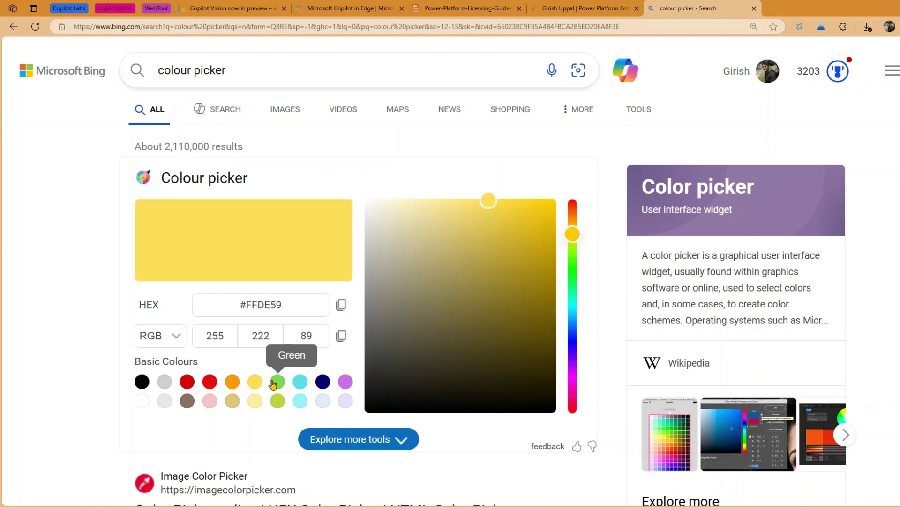
left_click(277, 382)
mouse_move(548, 261)
left_mouse_down()
mouse_move(456, 275)
mouse_move(432, 329)
mouse_move(493, 336)
left_mouse_up()
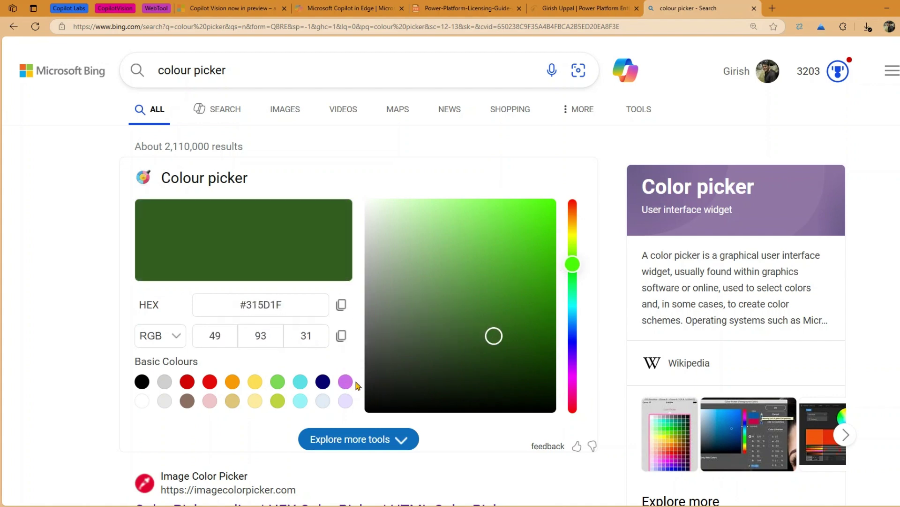
left_click(346, 381)
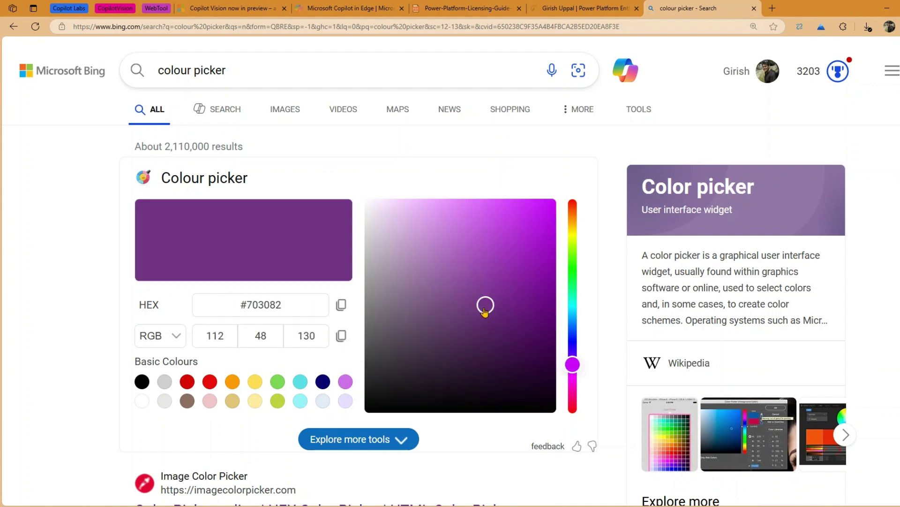
Switch the purple's colour format from RGB to HSL and on to HSV, and highlight the hue value
left_click(174, 335)
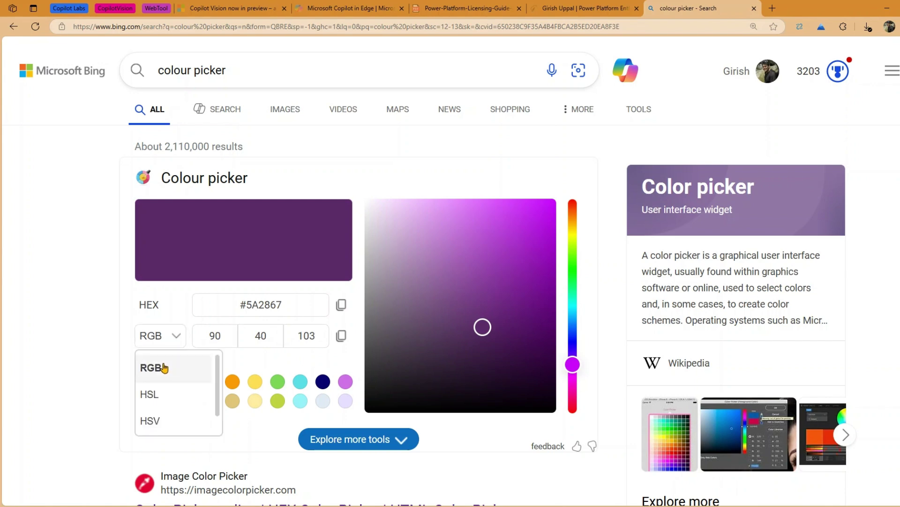
left_click(150, 395)
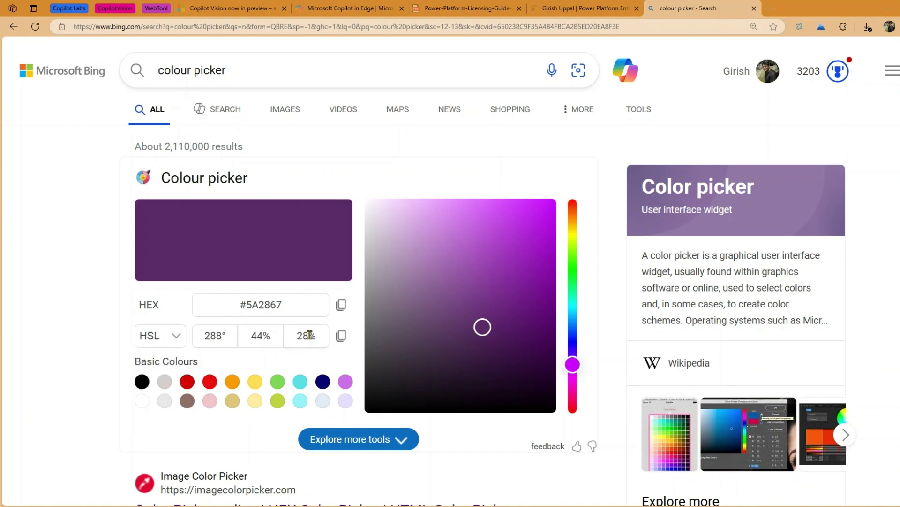
left_click(170, 342)
left_click(156, 417)
double_click(211, 336)
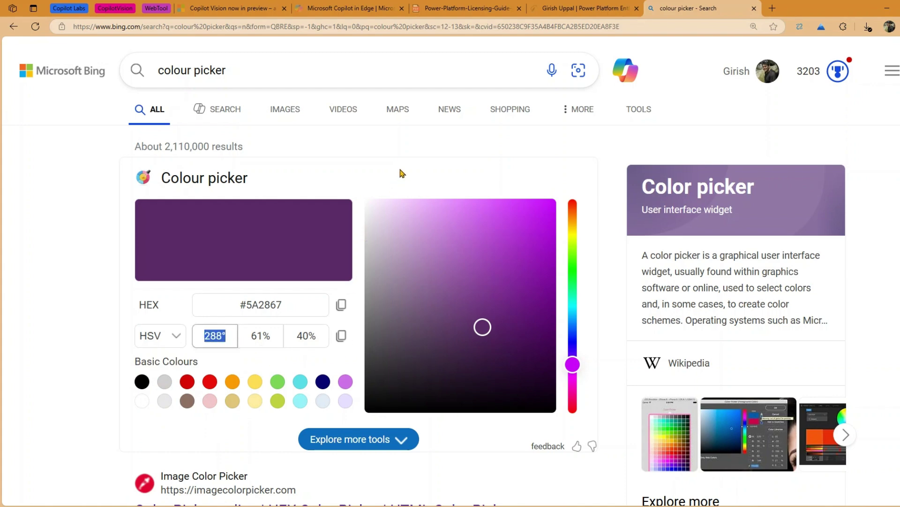
Replace the colour picker query with "random number" and run the search
left_click(248, 55)
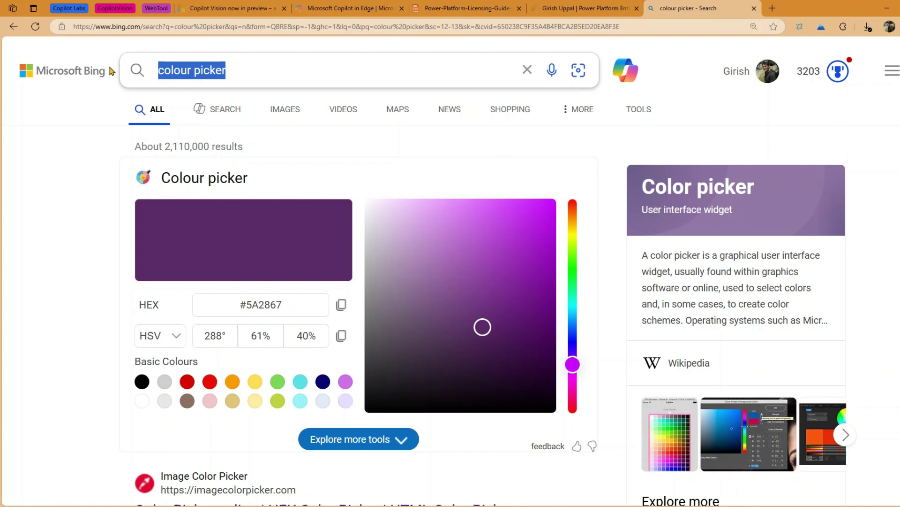
type("random ")
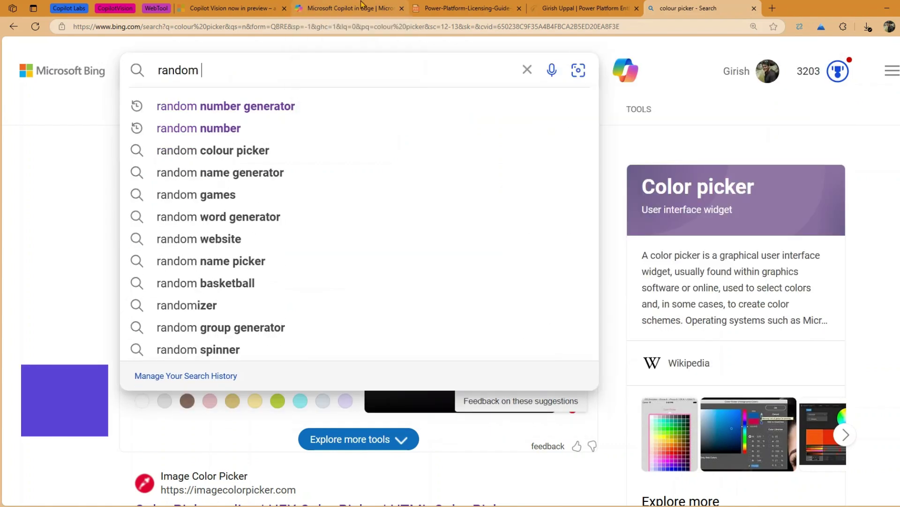
type("number")
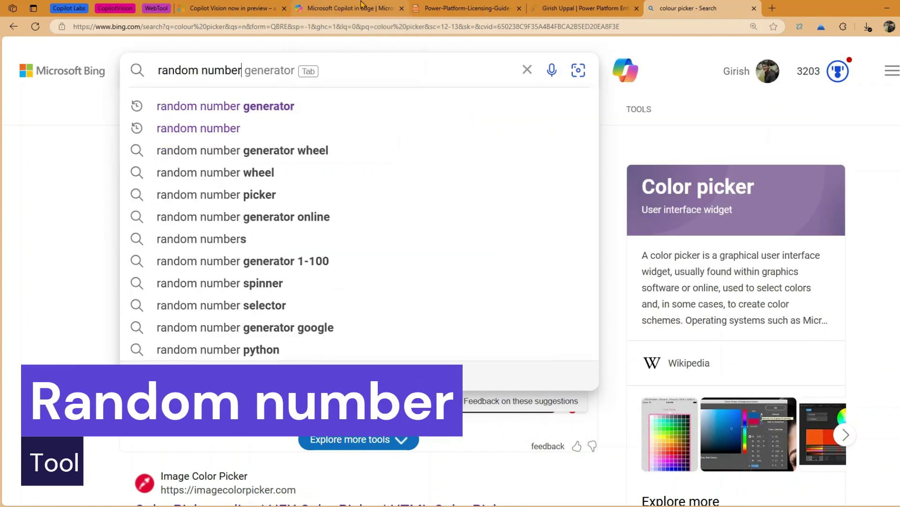
key("Return")
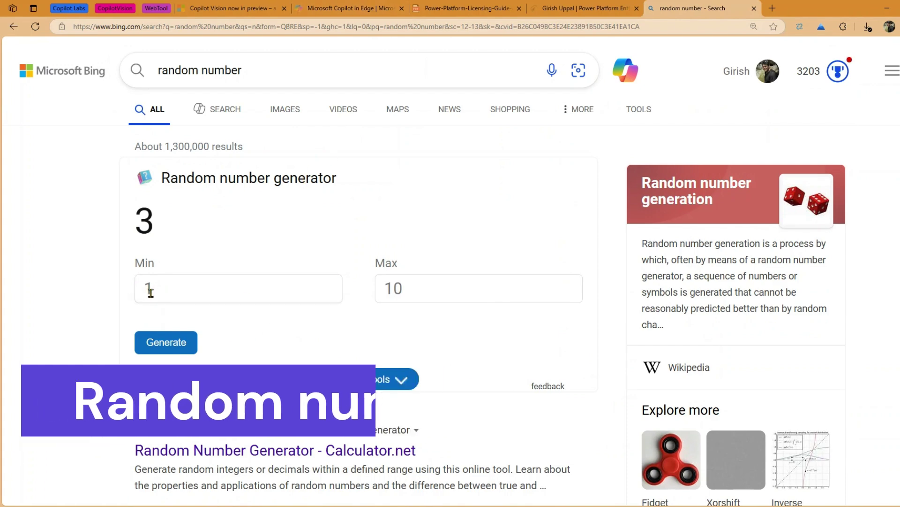
Generate several random numbers in succession using a minimum of 1 and a maximum of 10
double_click(146, 288)
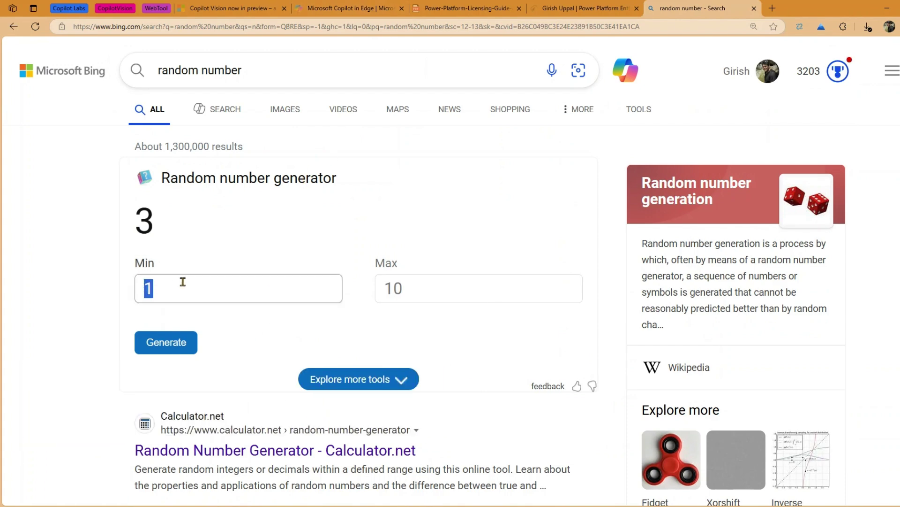
left_click(158, 342)
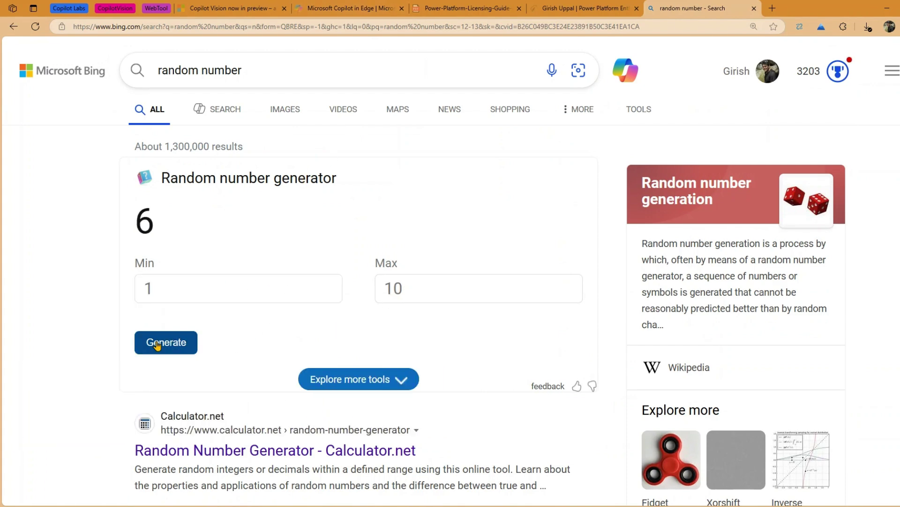
left_click(158, 343)
left_click(159, 344)
left_click(159, 344)
left_click(159, 343)
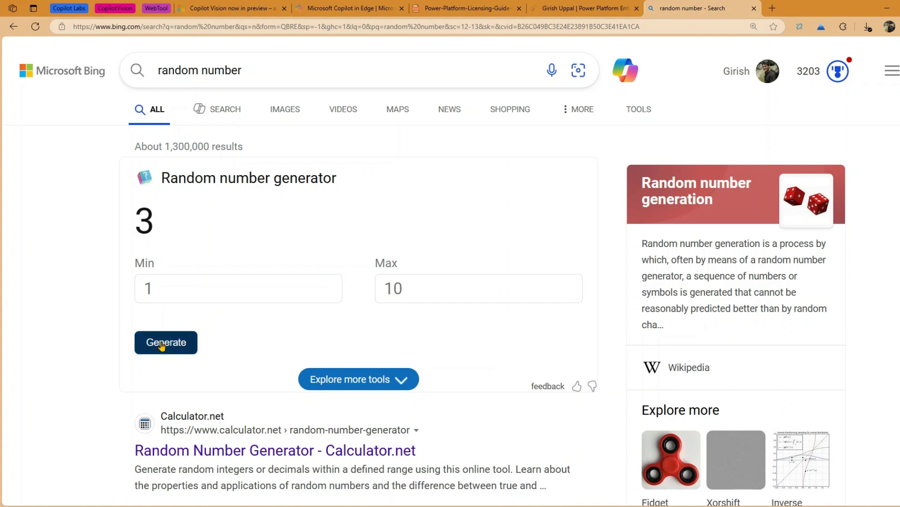
left_click(158, 344)
Raise the random number generator's maximum to 1000 and generate a few numbers in that wider range
left_click(422, 288)
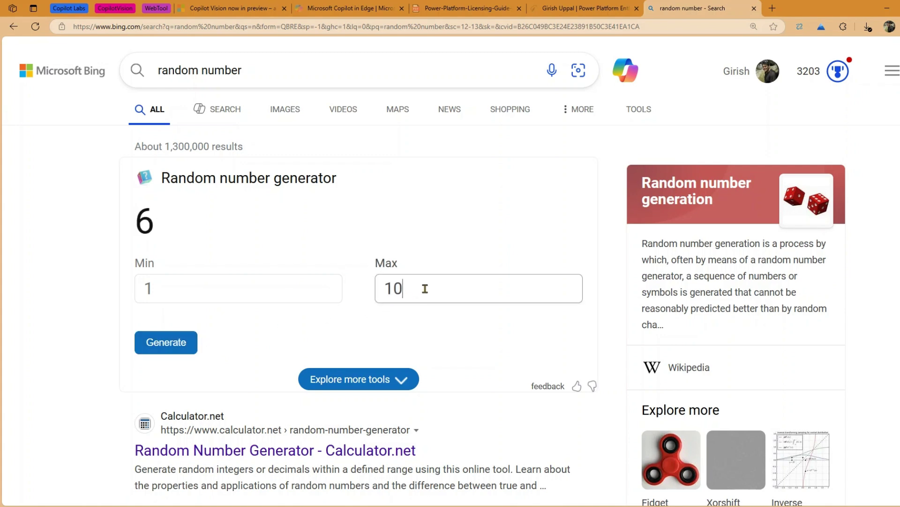
type("00")
left_click(175, 345)
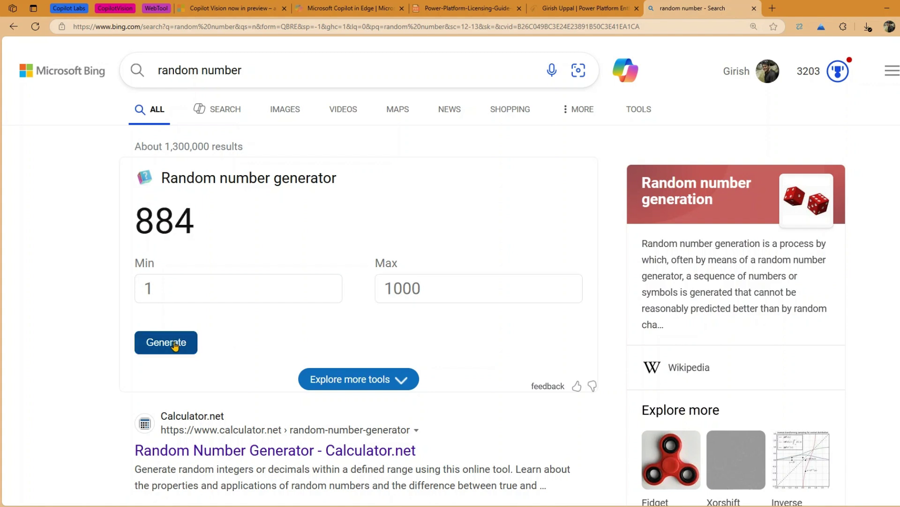
left_click(175, 344)
left_click(176, 343)
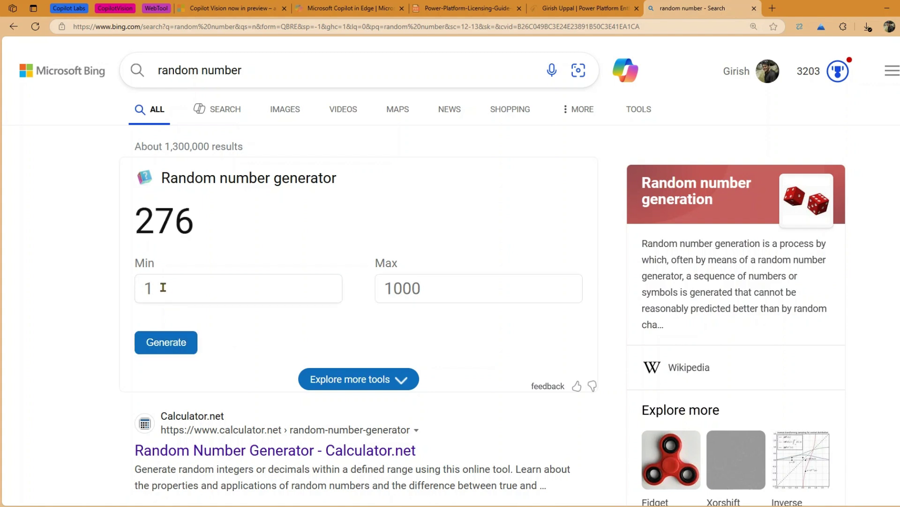
Enter negative limits in the random number generator, with -4 as the minimum and -10 as the maximum
left_click_drag(163, 287, 121, 290)
type("-")
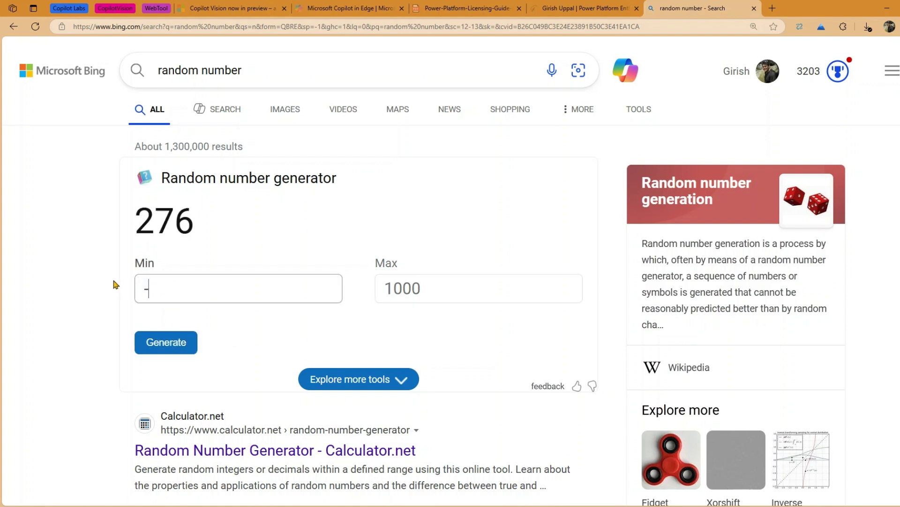
type("4")
left_click_drag(422, 287, 359, 288)
type("-")
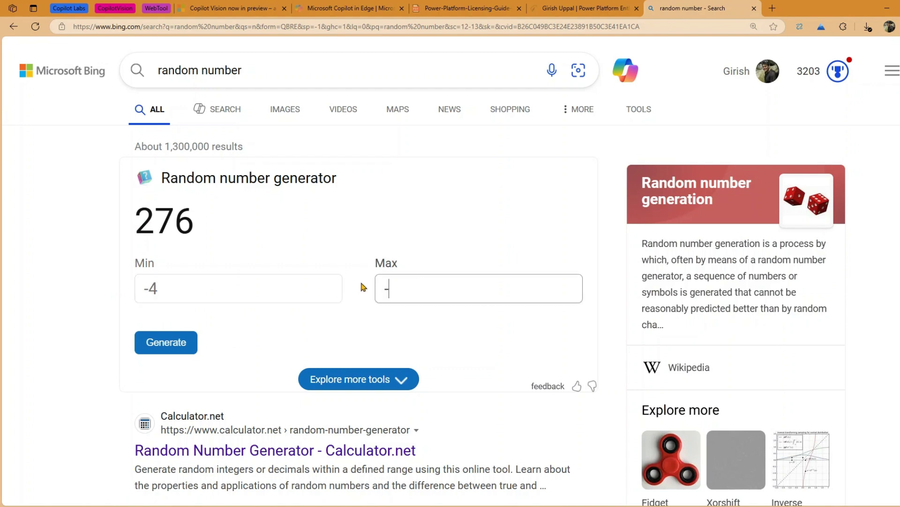
type("10")
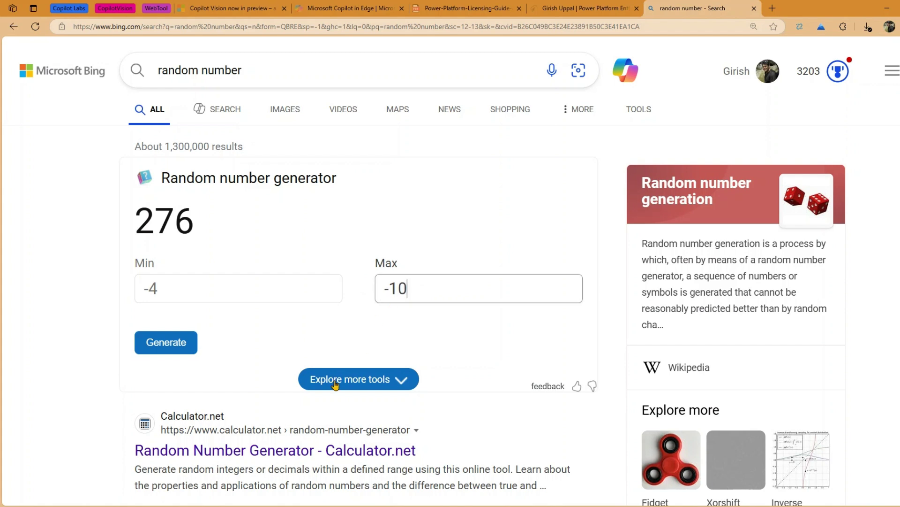
Generate several random numbers from the negative range and briefly highlight the minimum value
left_click(161, 343)
left_click(161, 345)
left_click(161, 345)
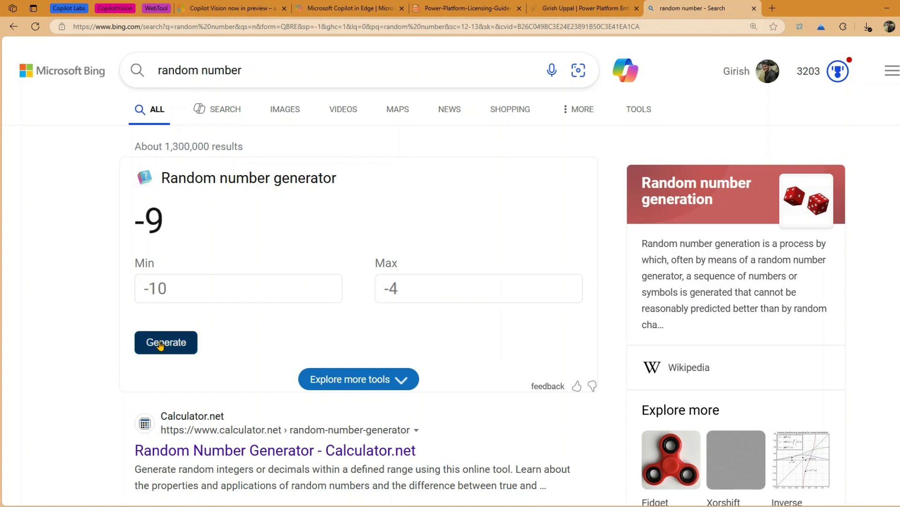
left_click(160, 345)
left_click(160, 346)
left_click(161, 346)
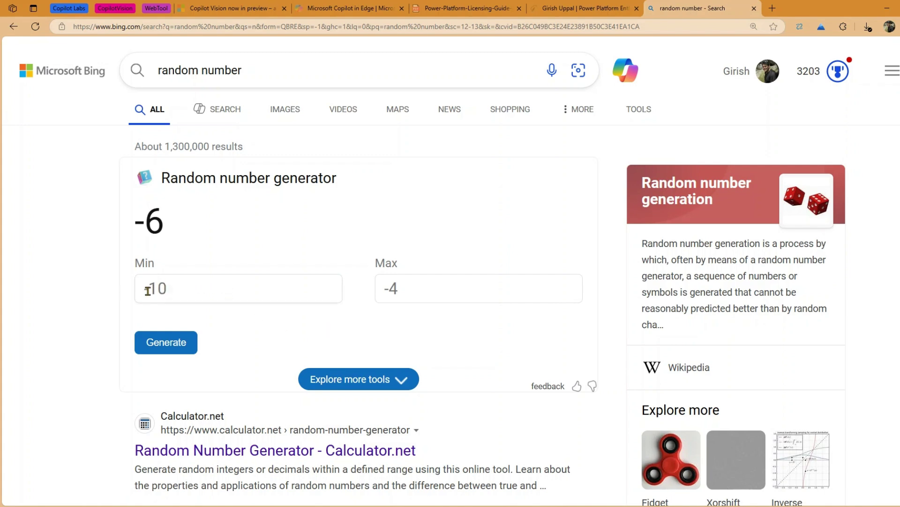
left_click_drag(175, 283, 132, 291)
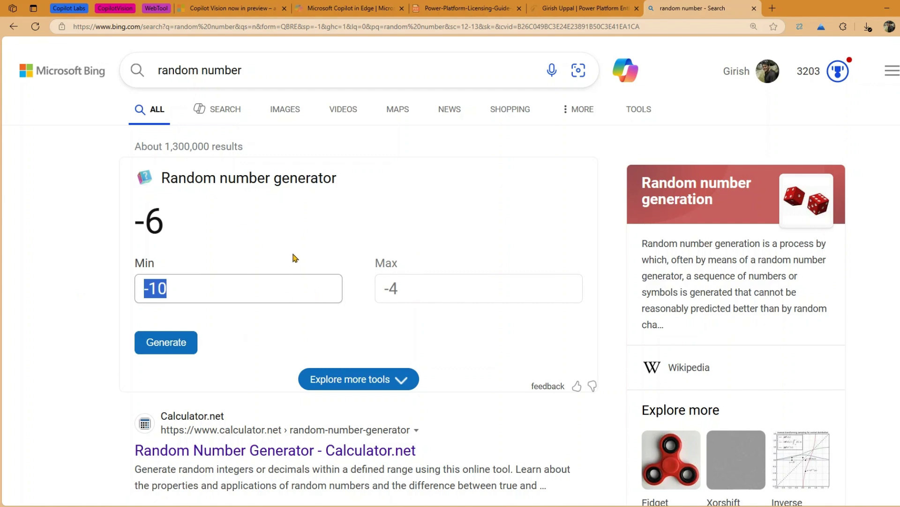
left_click(152, 288)
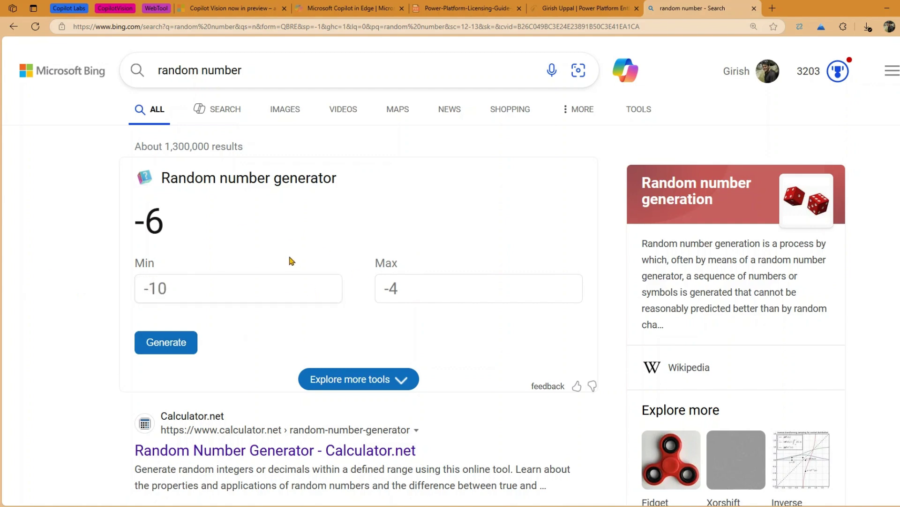